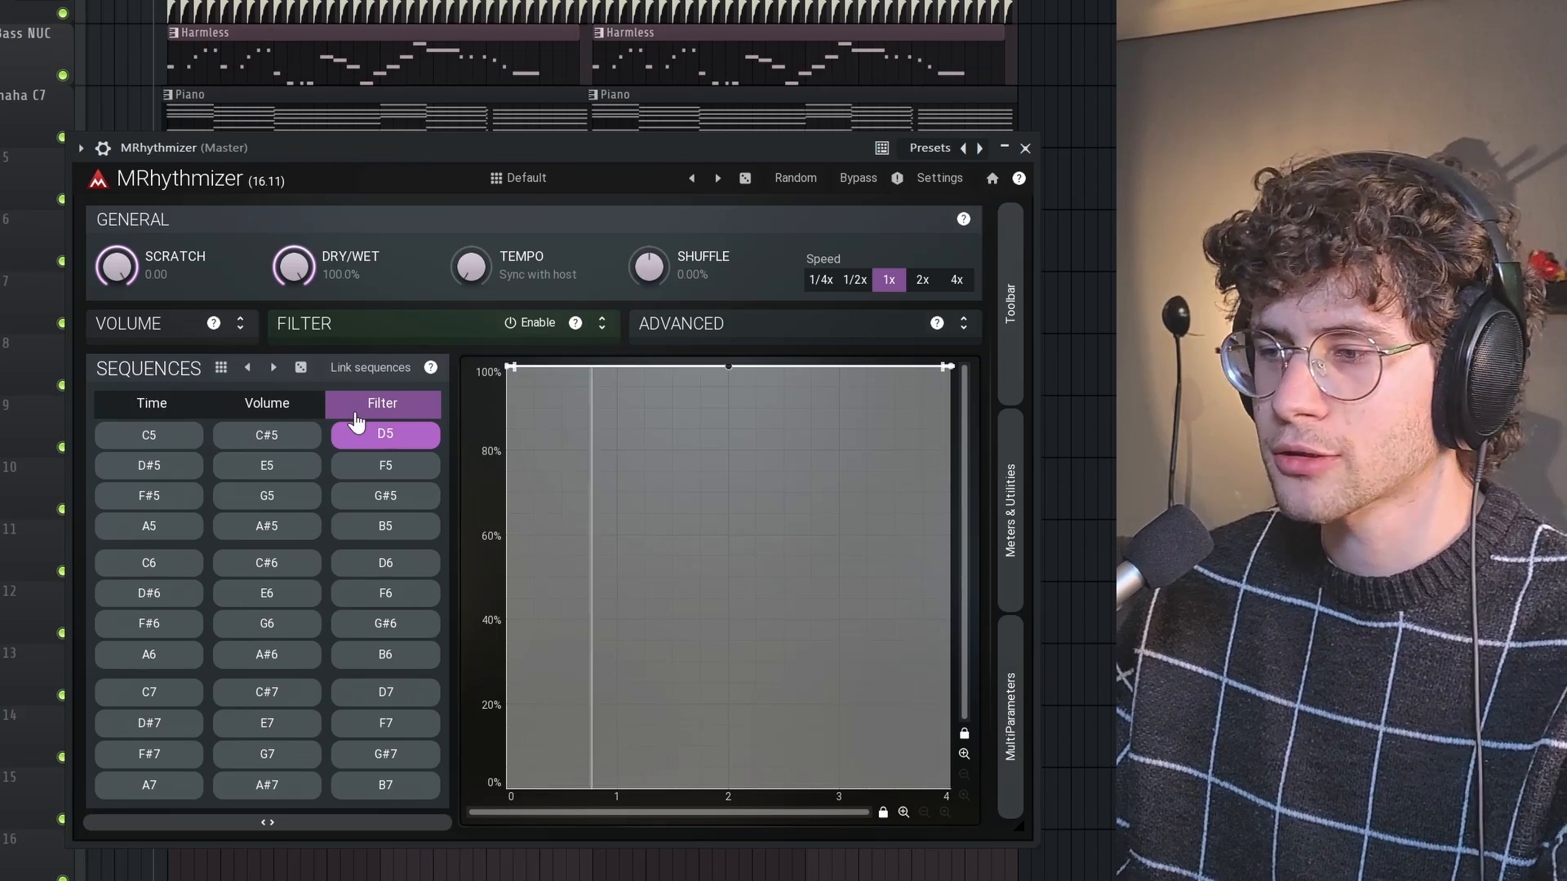
Switch to the Time sequences and lower the envelope's end point at 4.00 in small stages, passing through -0.50
click(156, 406)
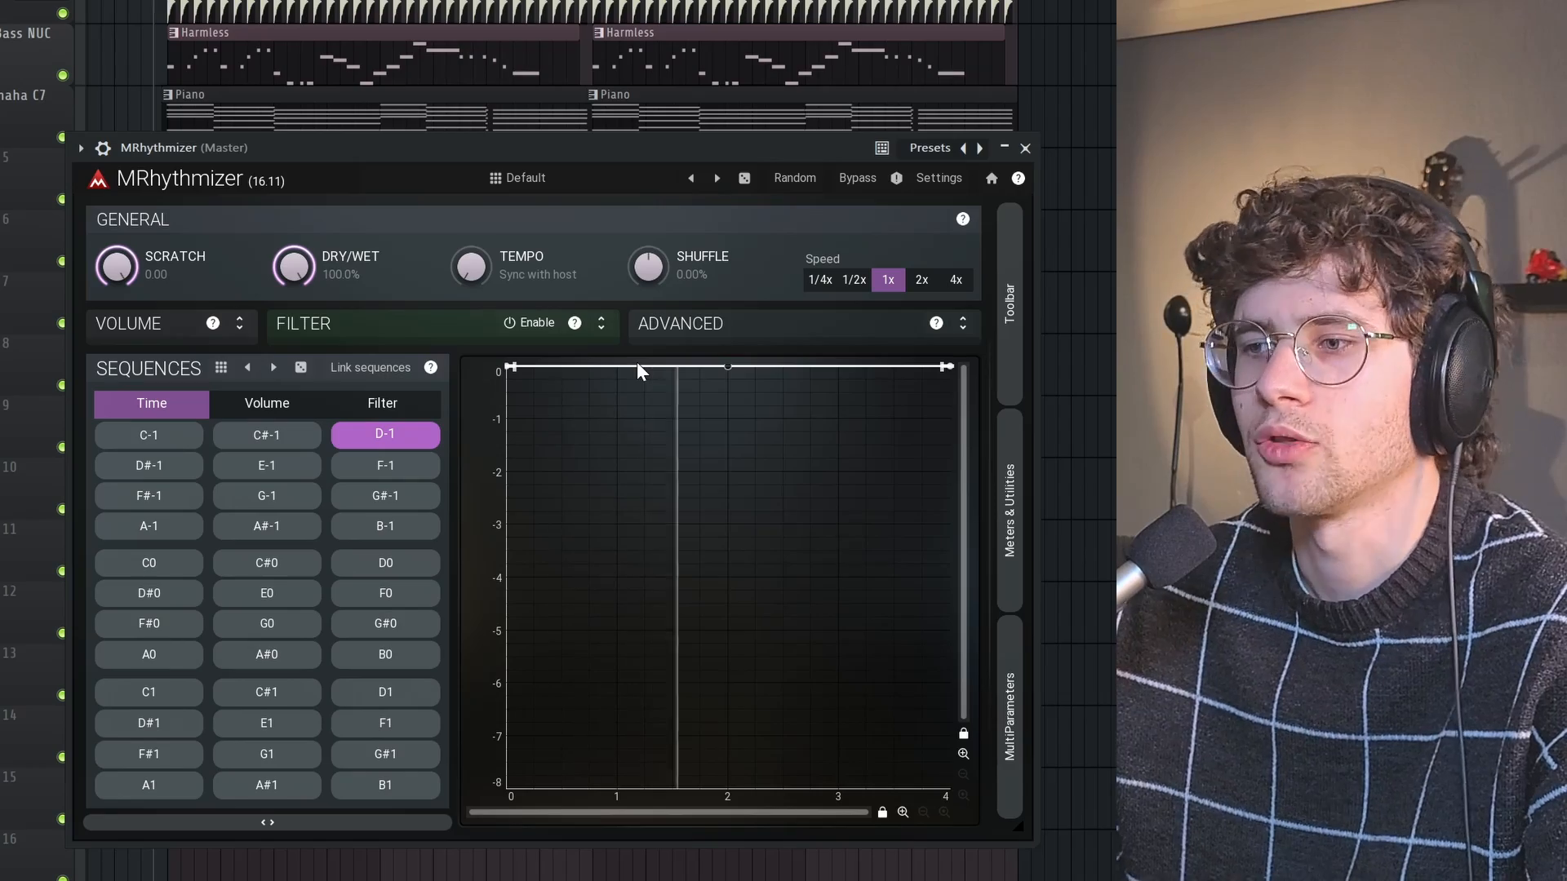
drag(499, 147, 511, 191)
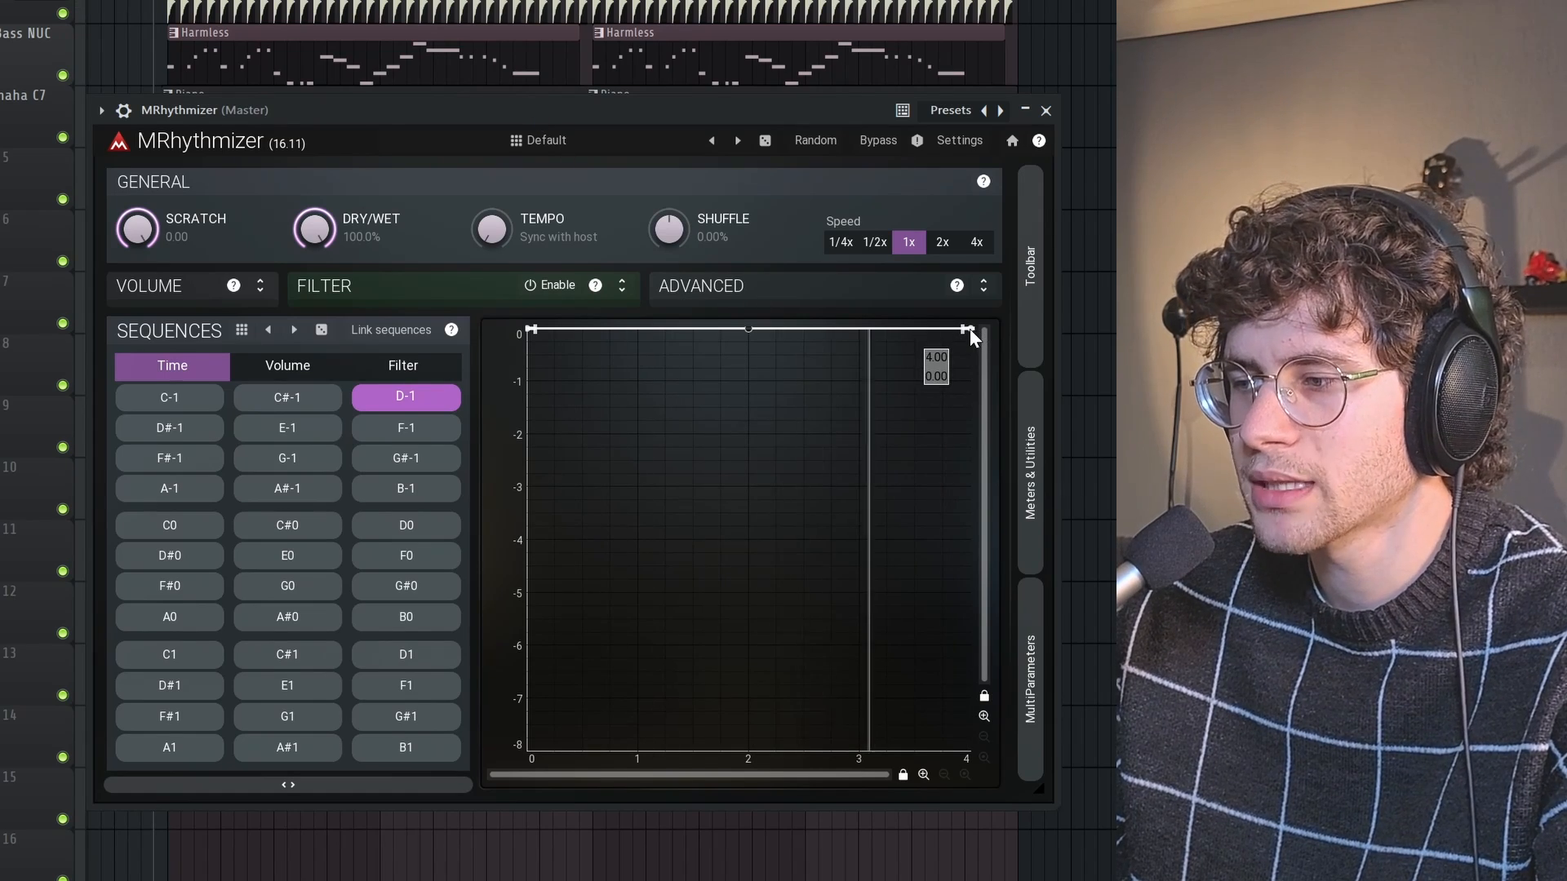
drag(970, 330, 977, 338)
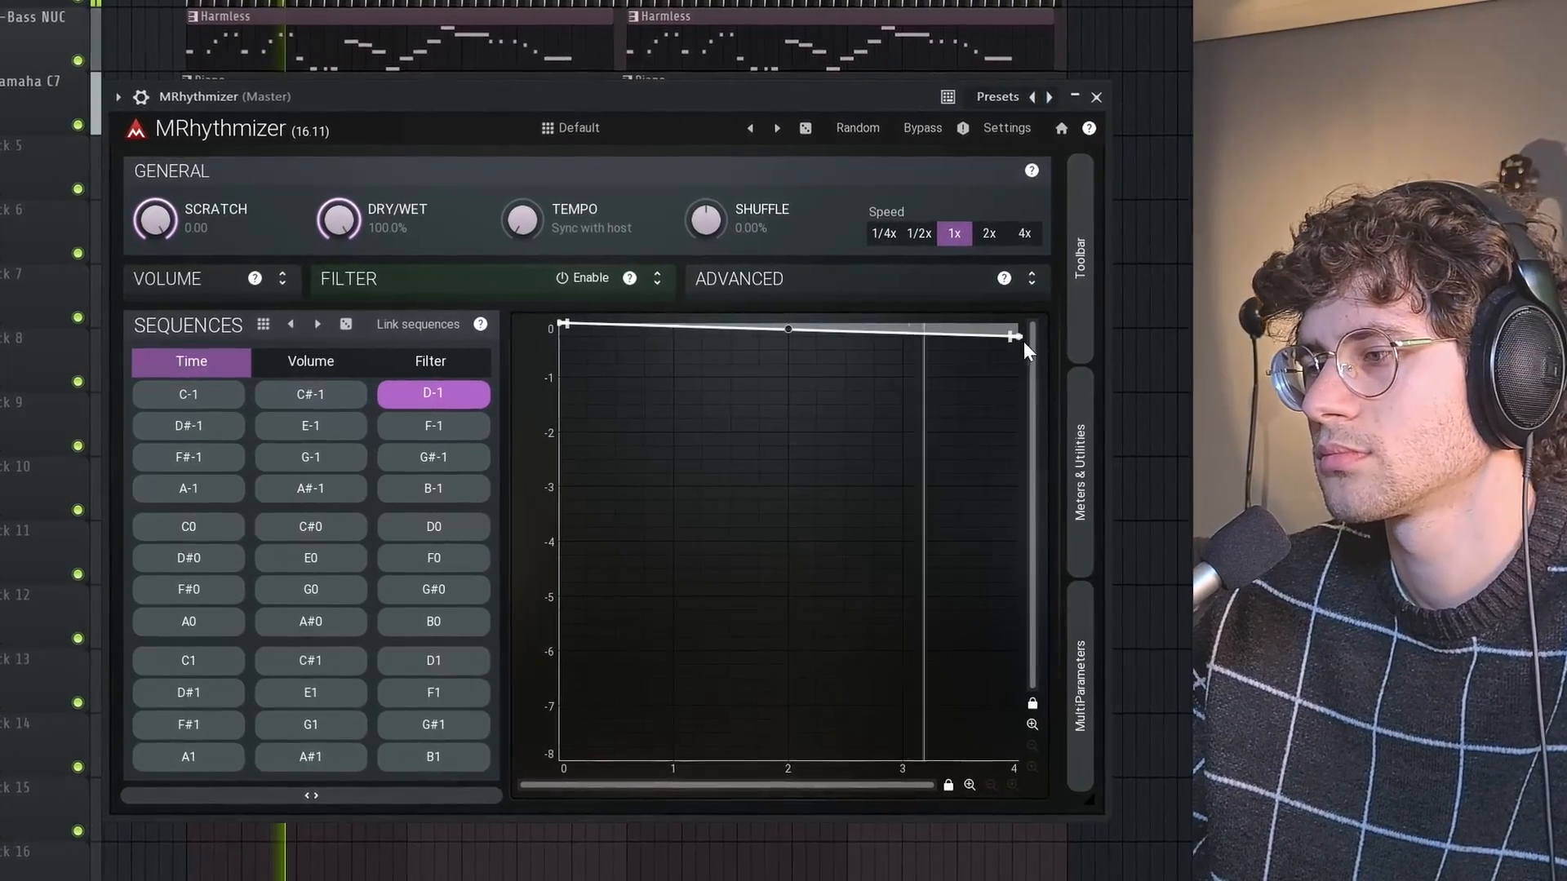
drag(999, 338, 1007, 352)
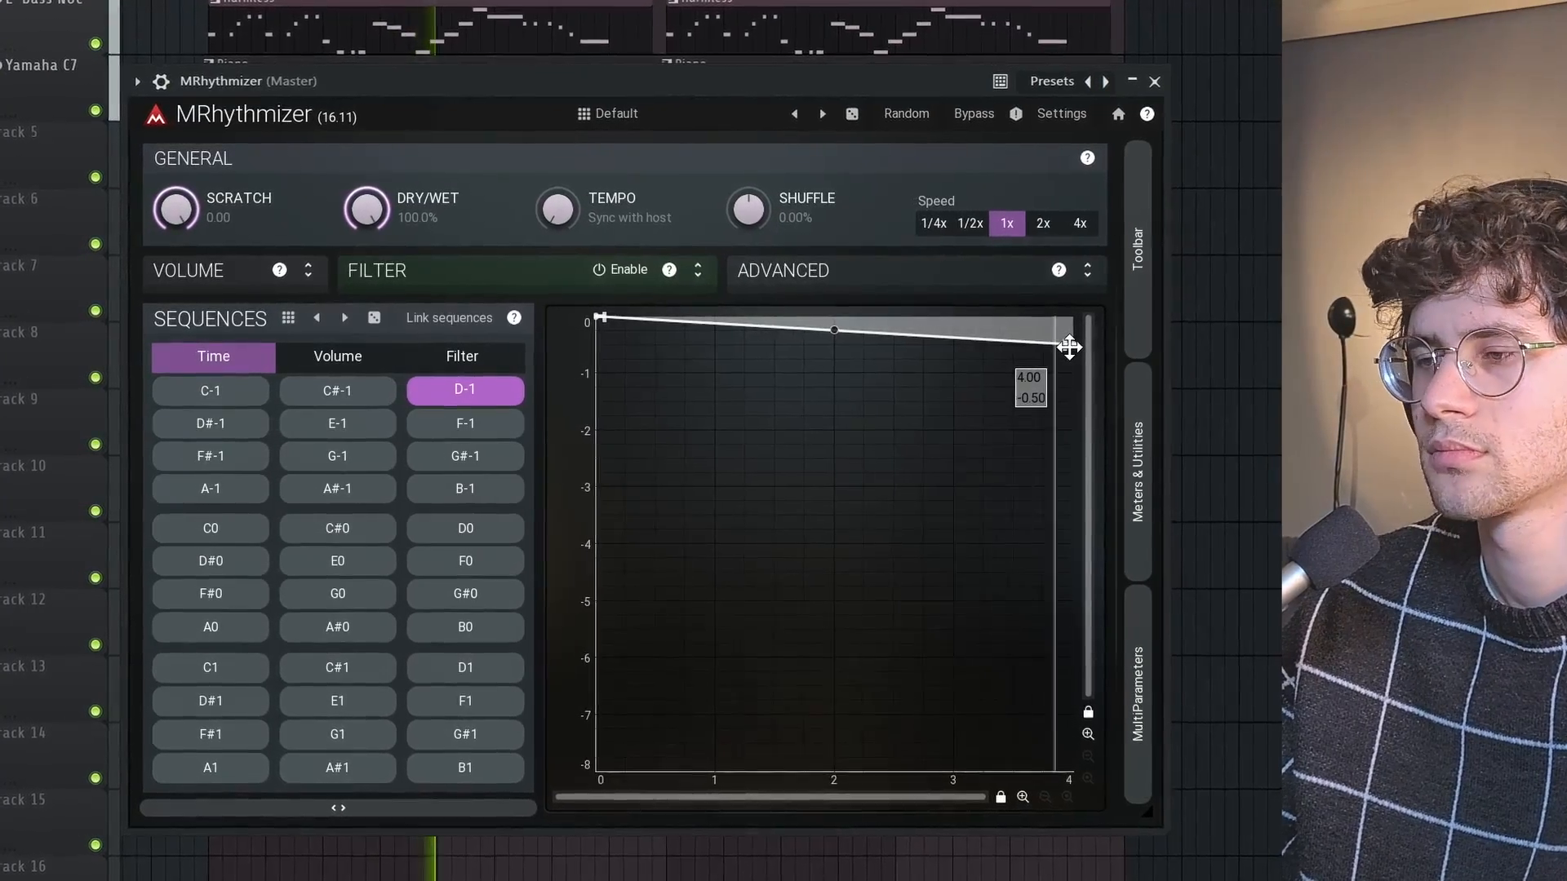
drag(1055, 348, 1066, 363)
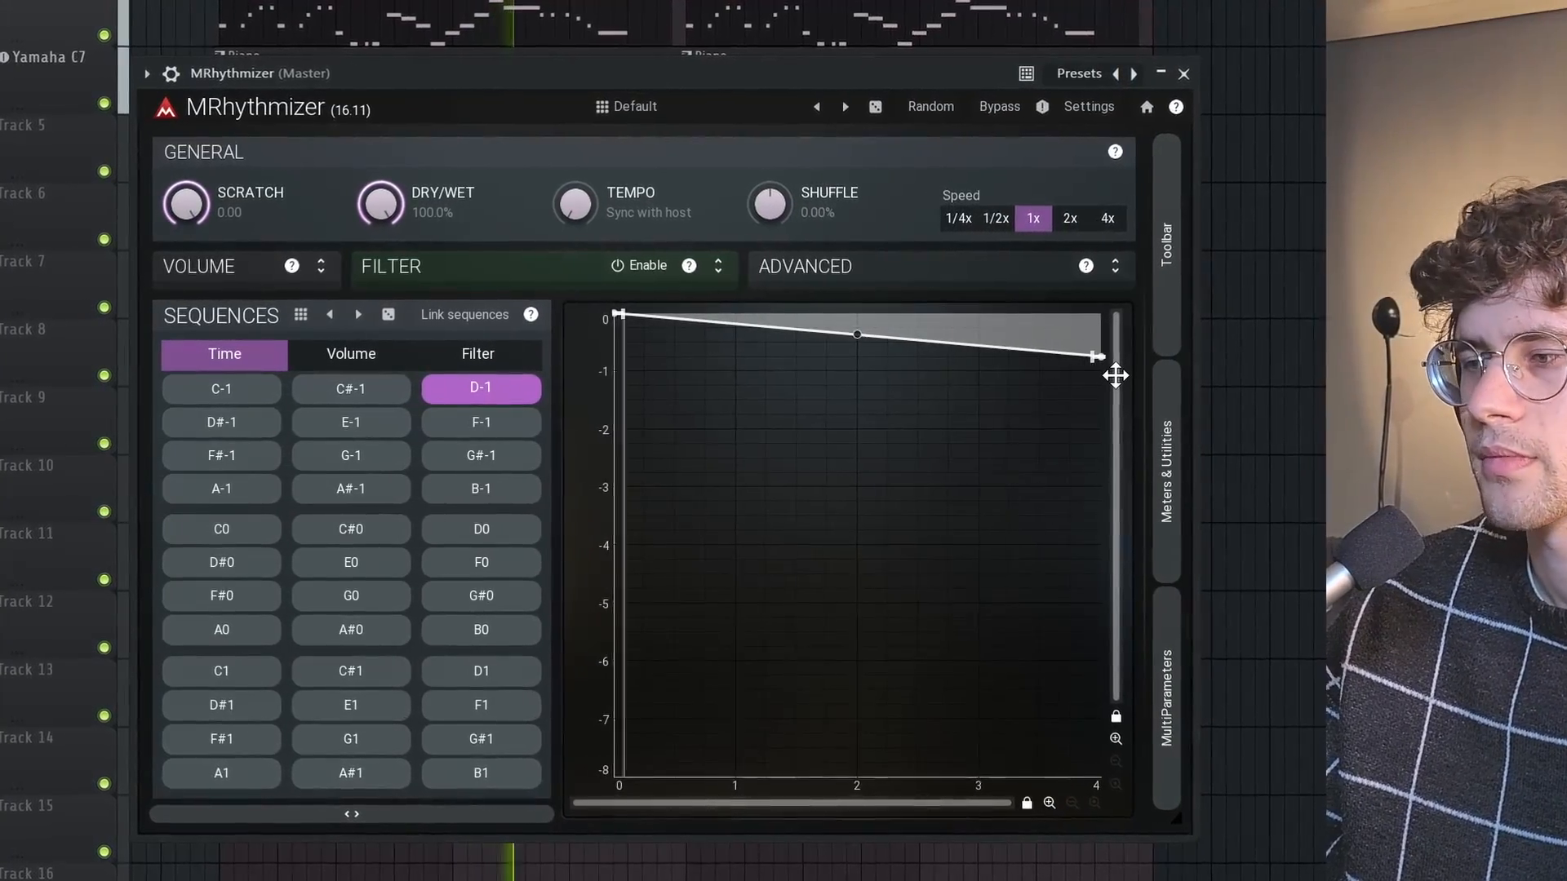
drag(1114, 356, 1179, 387)
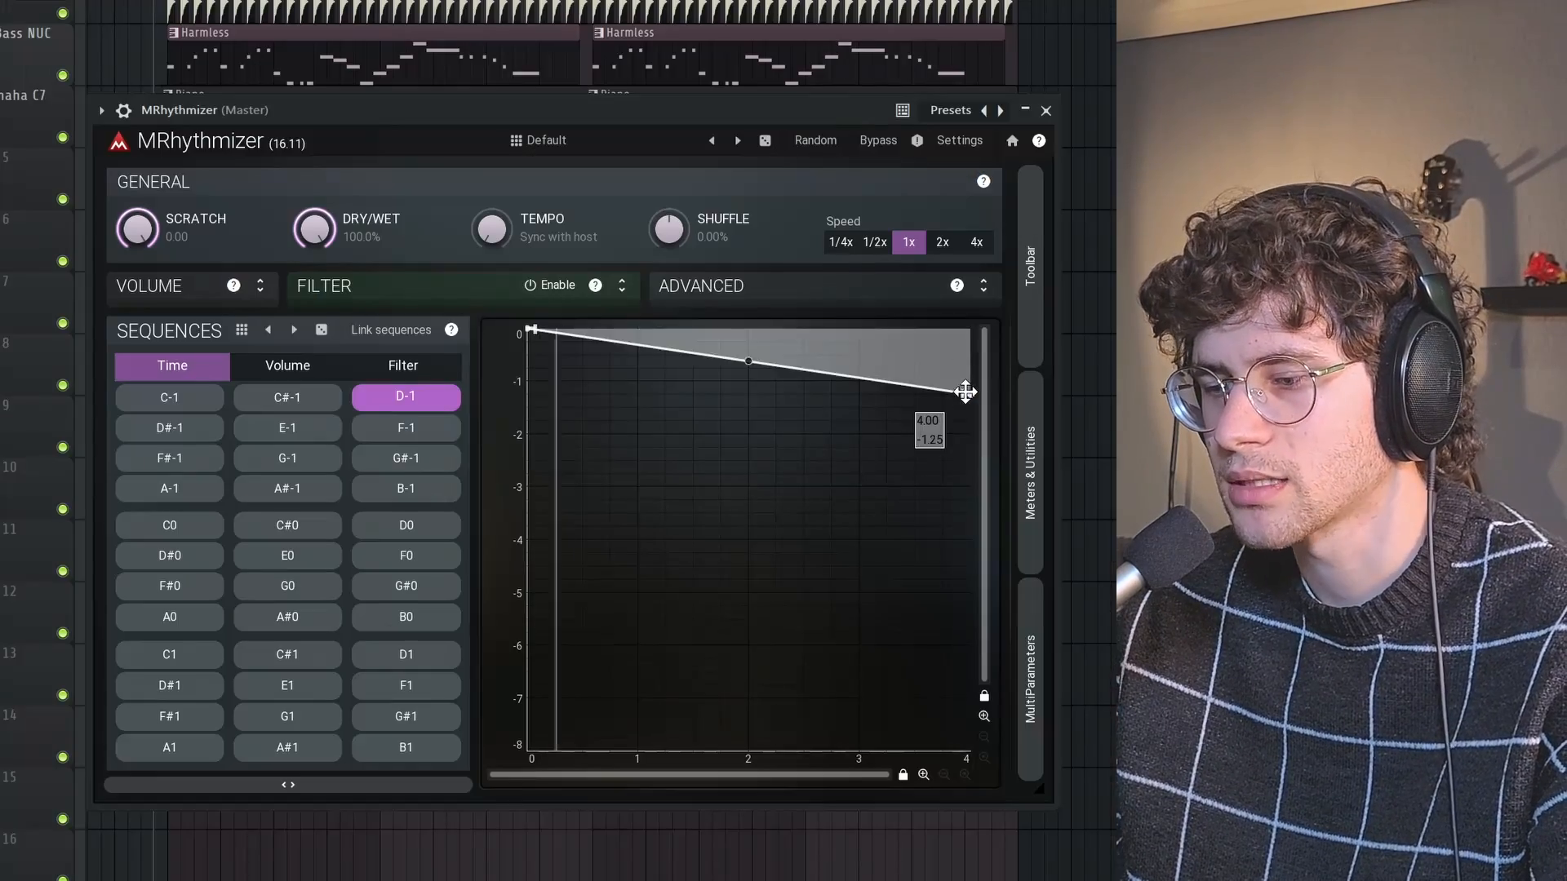
Move the Time envelope's end point through -0.50, -1.00 and -0.75, settle it at -1.00, and stop playback
click(984, 110)
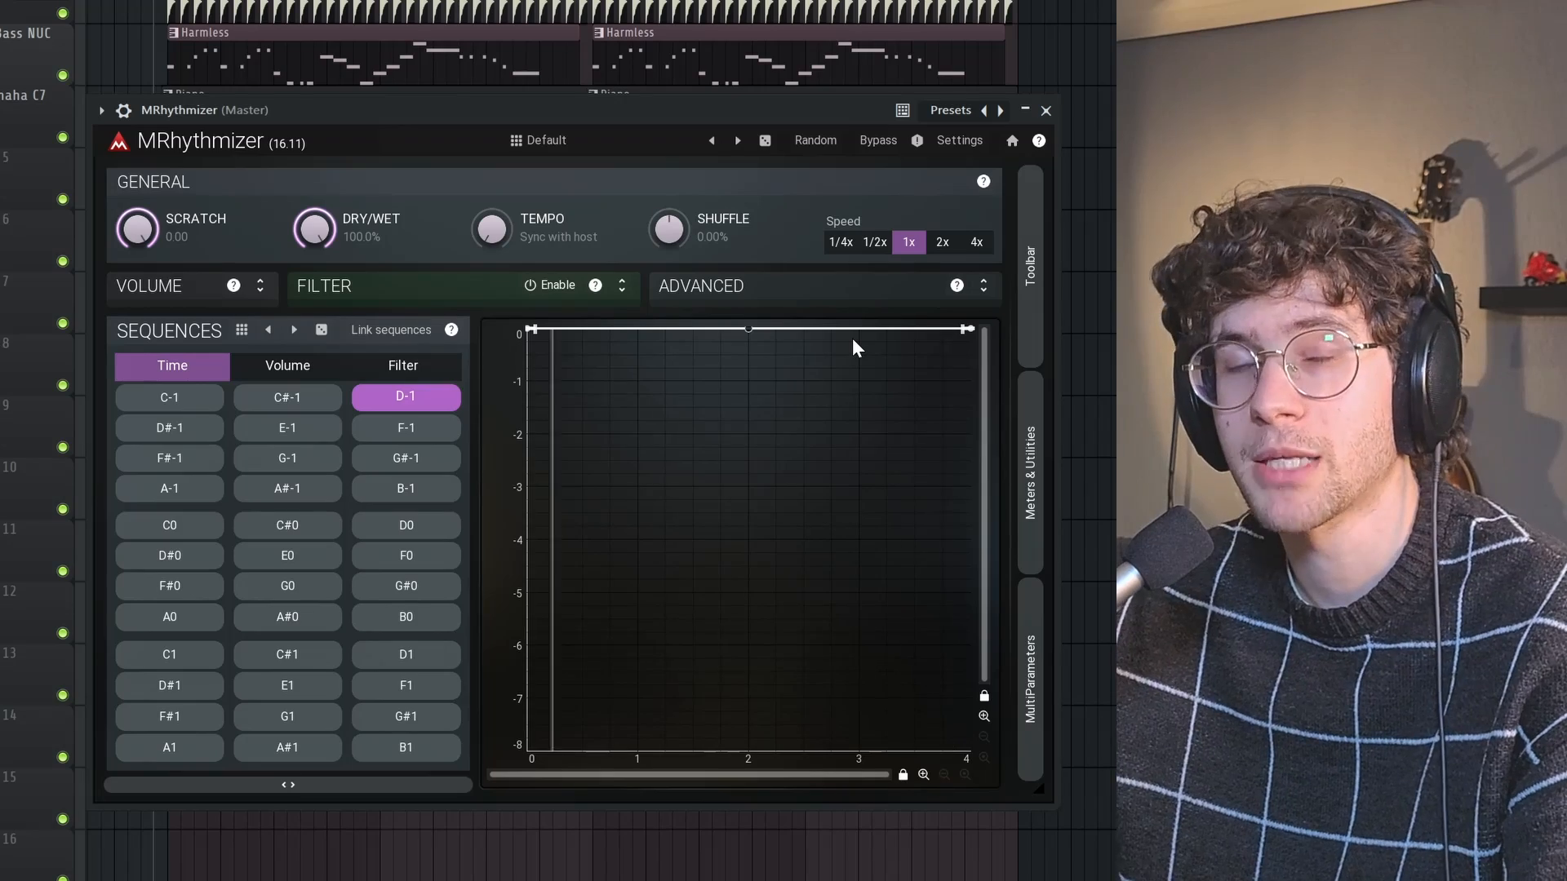
drag(965, 328, 977, 351)
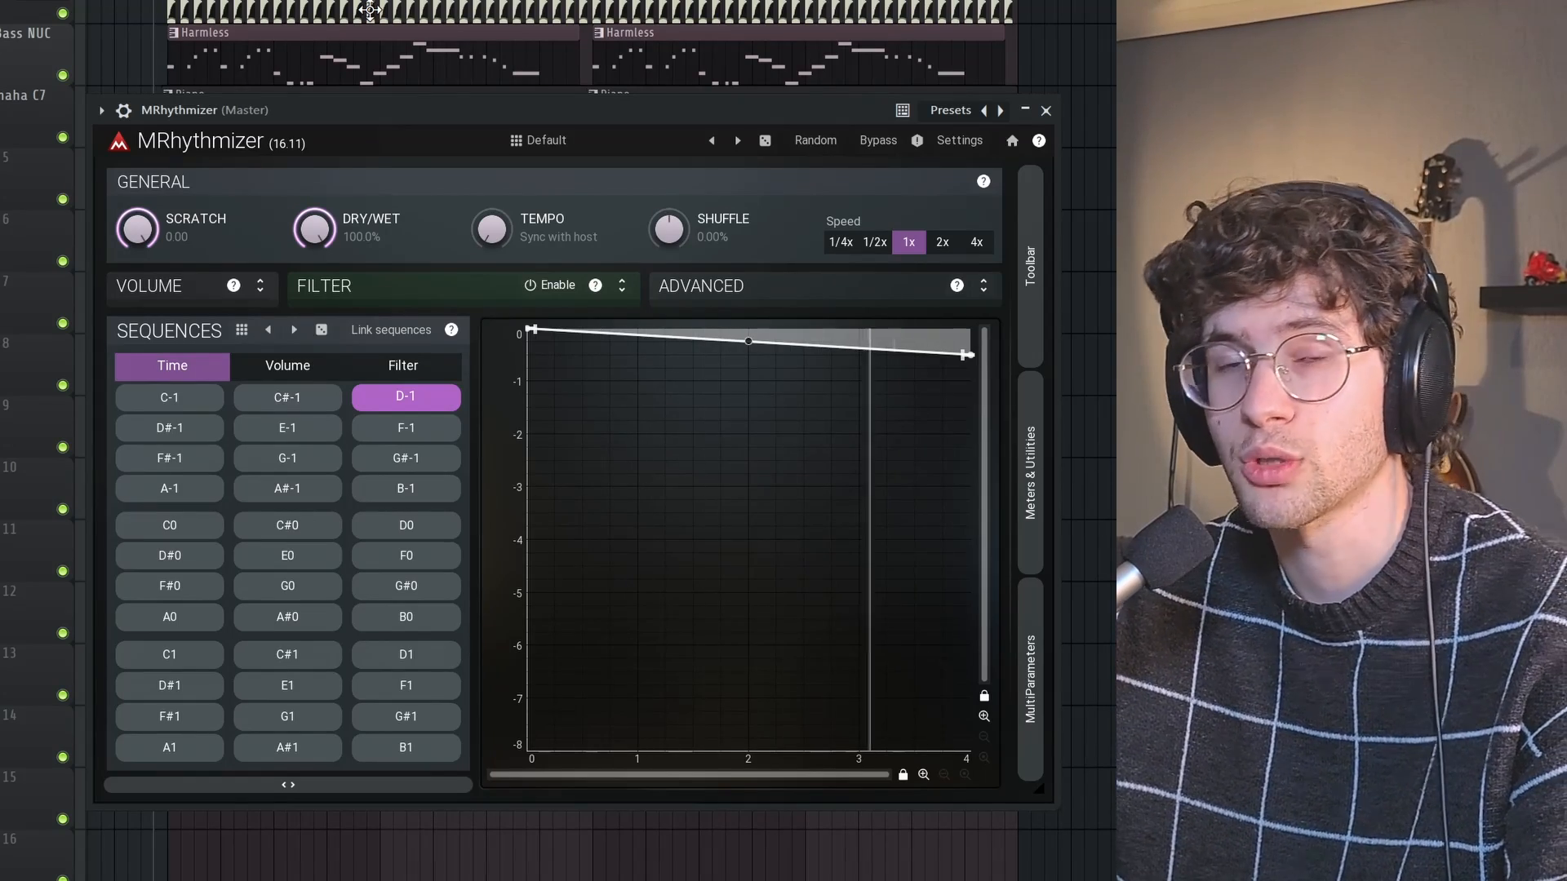
drag(967, 356, 983, 403)
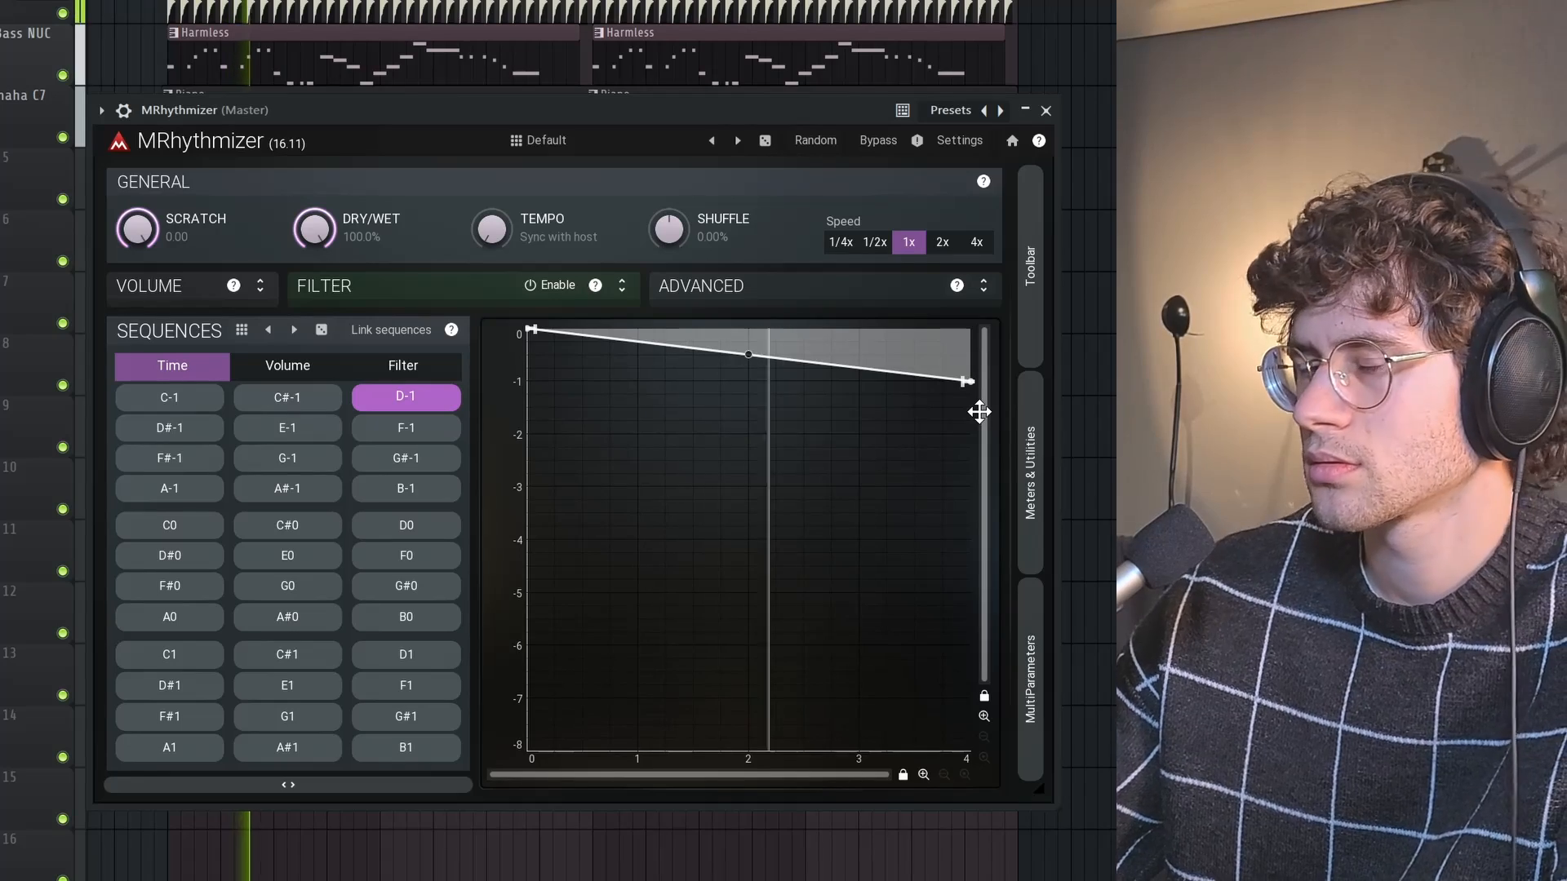
mouse_move(969, 381)
drag(968, 383, 968, 371)
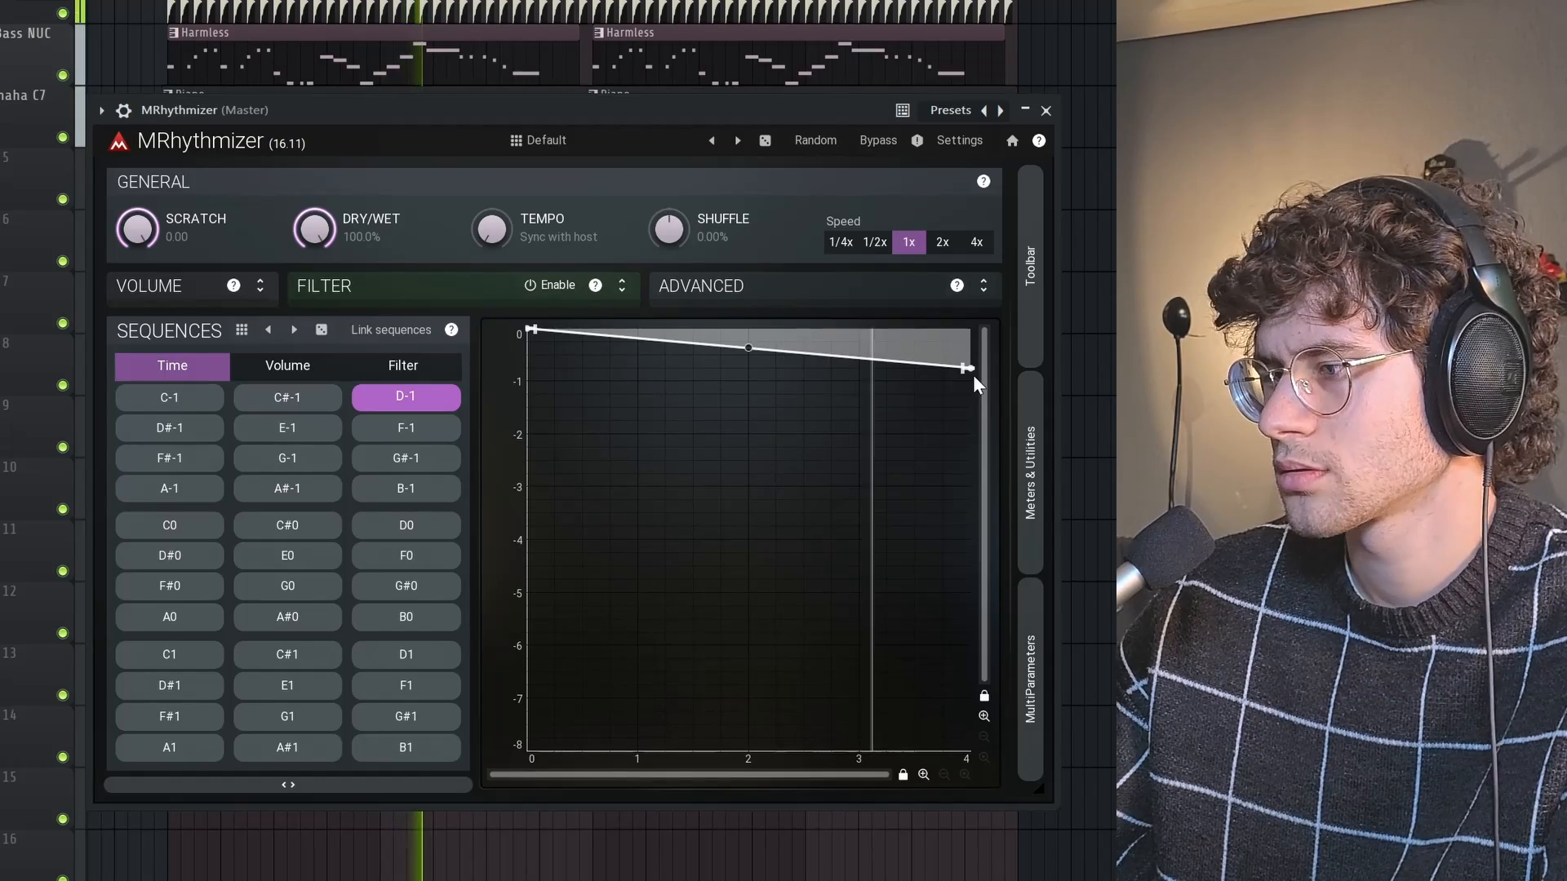
mouse_move(974, 369)
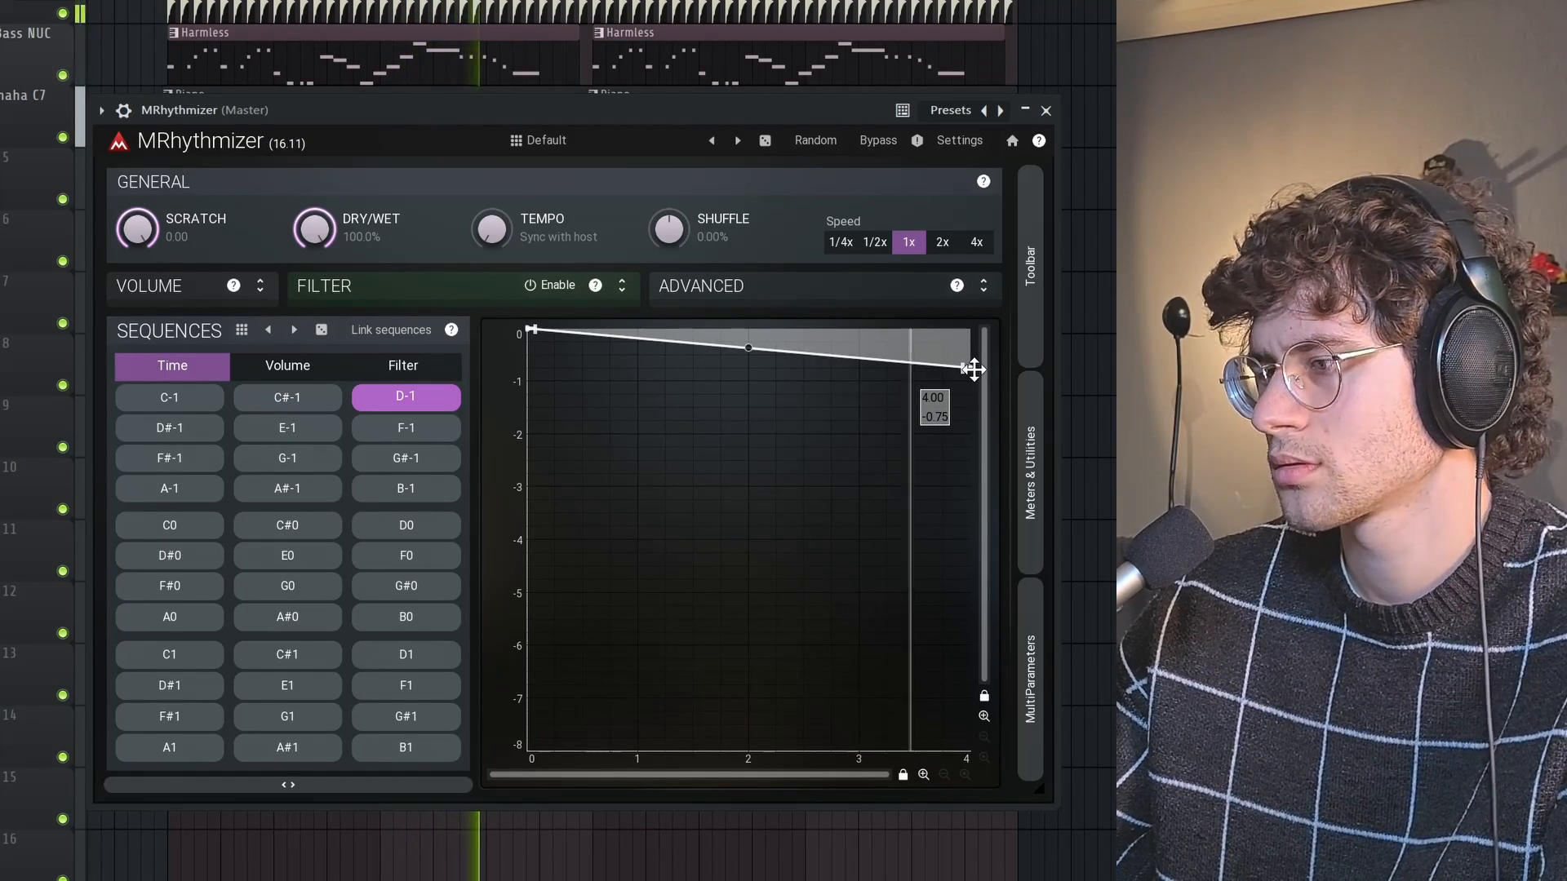
drag(973, 370, 982, 384)
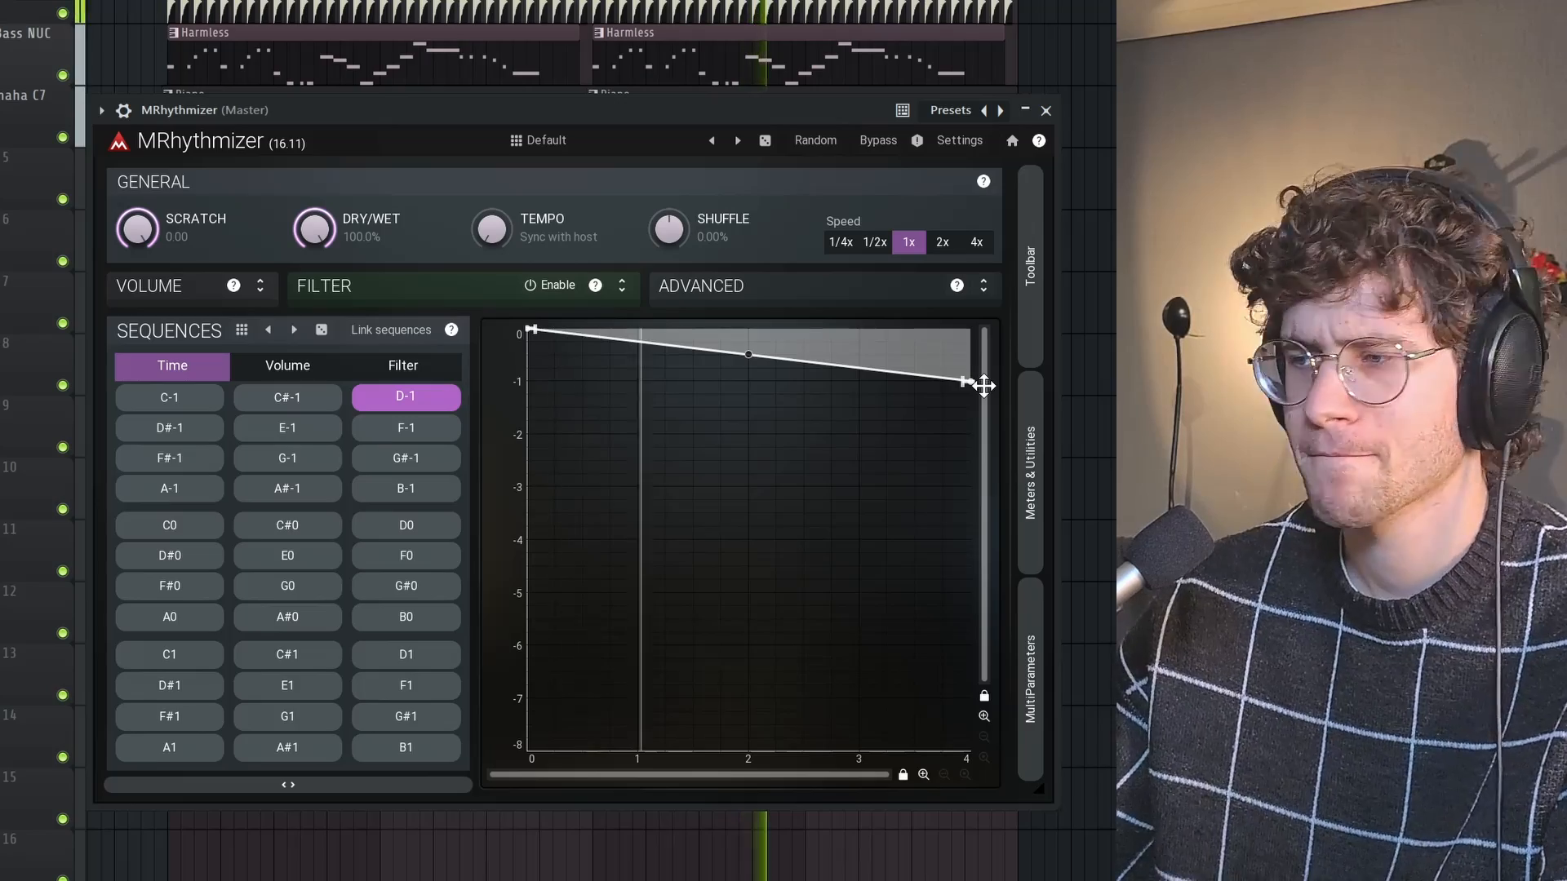
key(space)
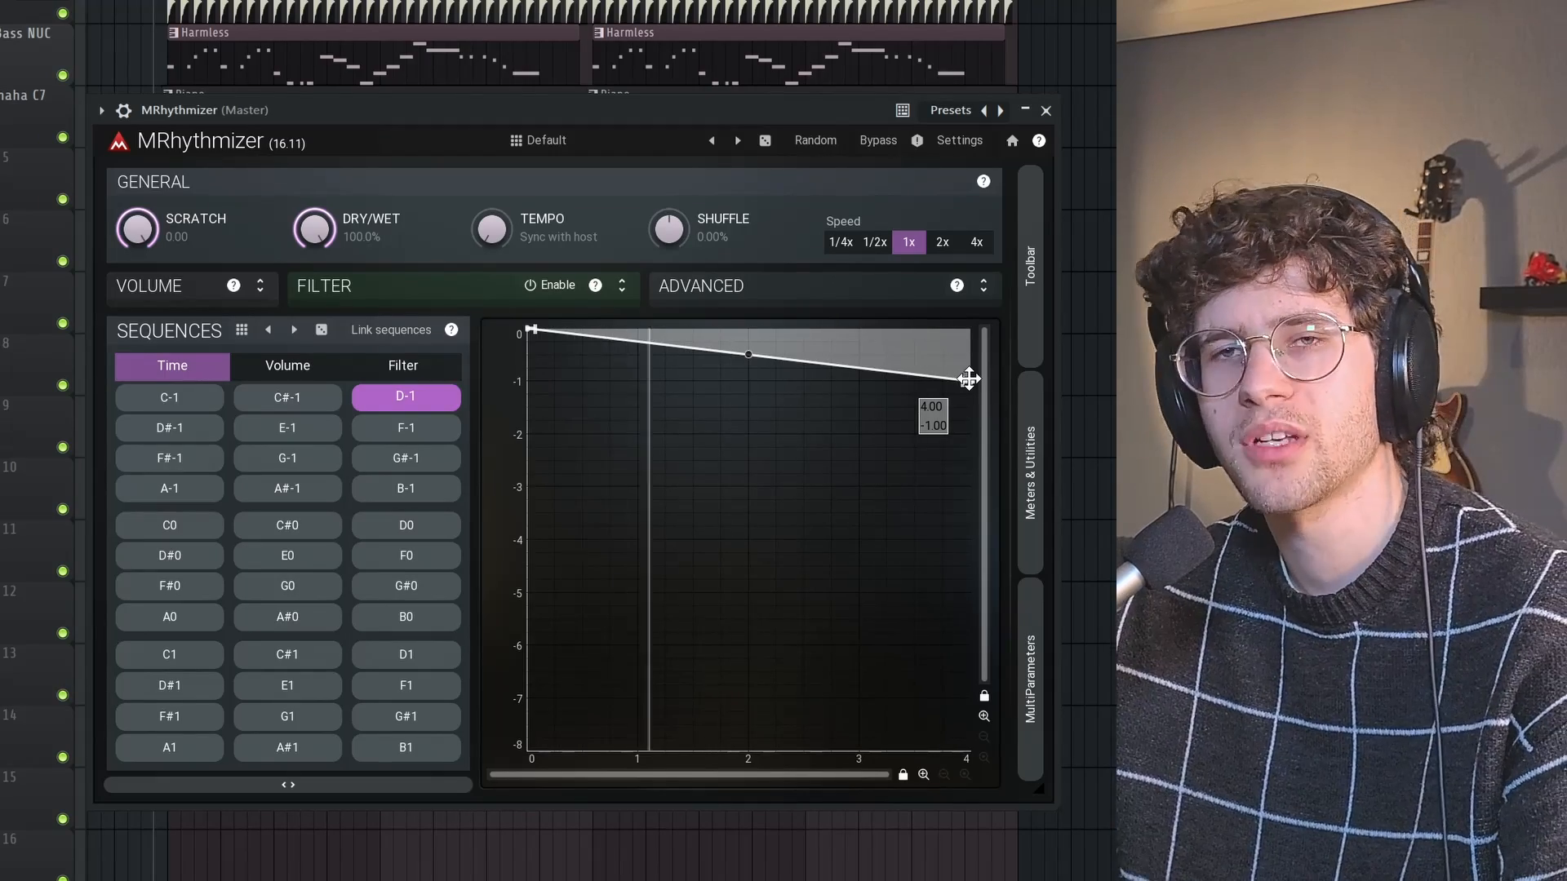
Play the song and toggle the plugin's bypass on and off to compare the dry and slowed sound
key(space)
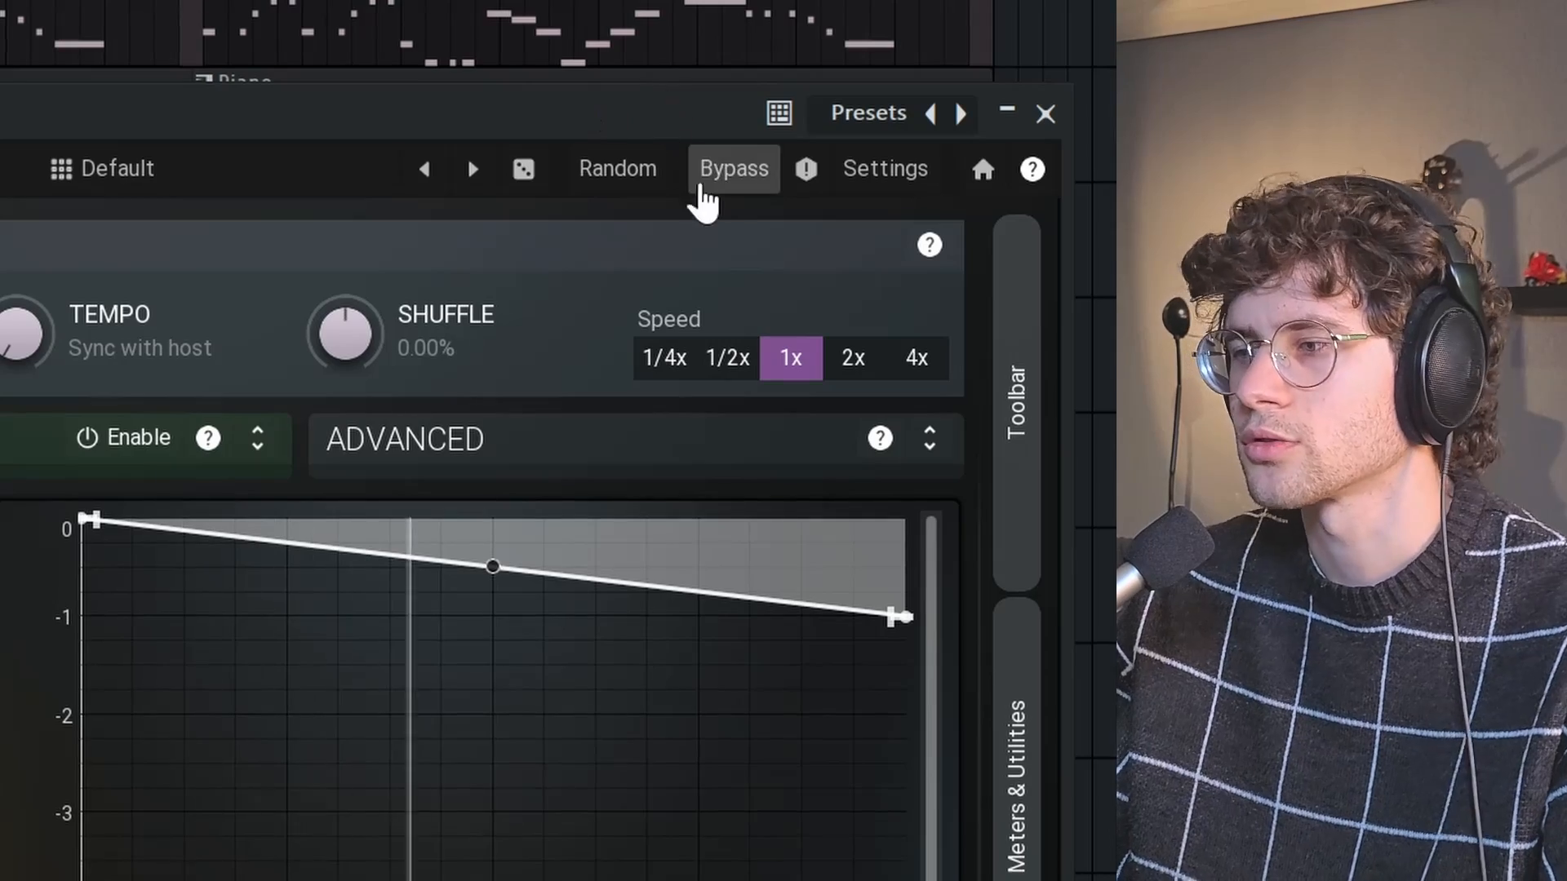
click(861, 144)
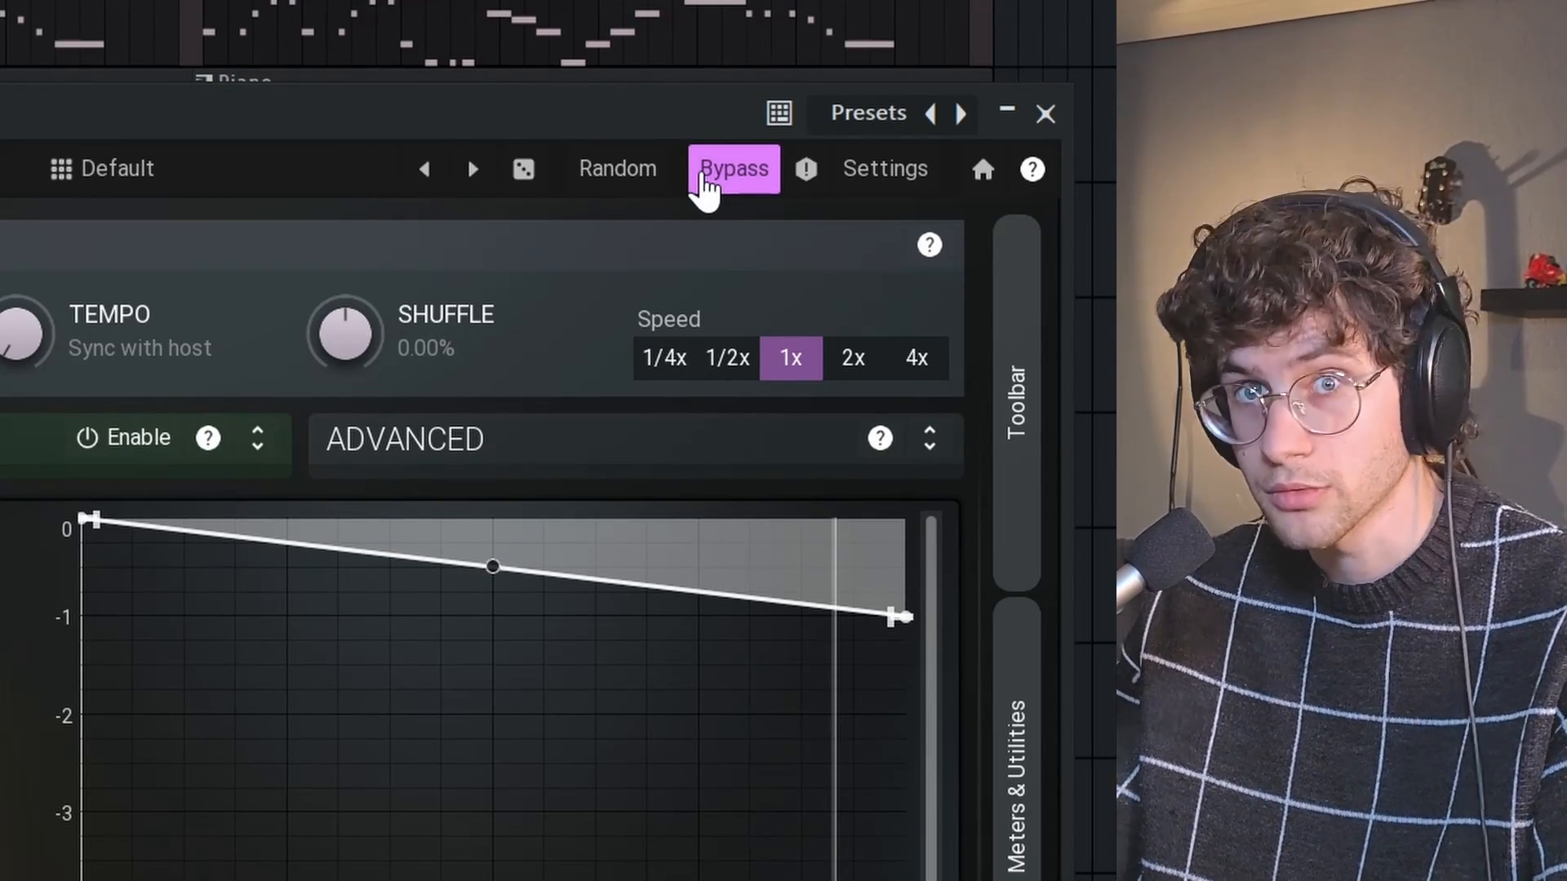
click(703, 186)
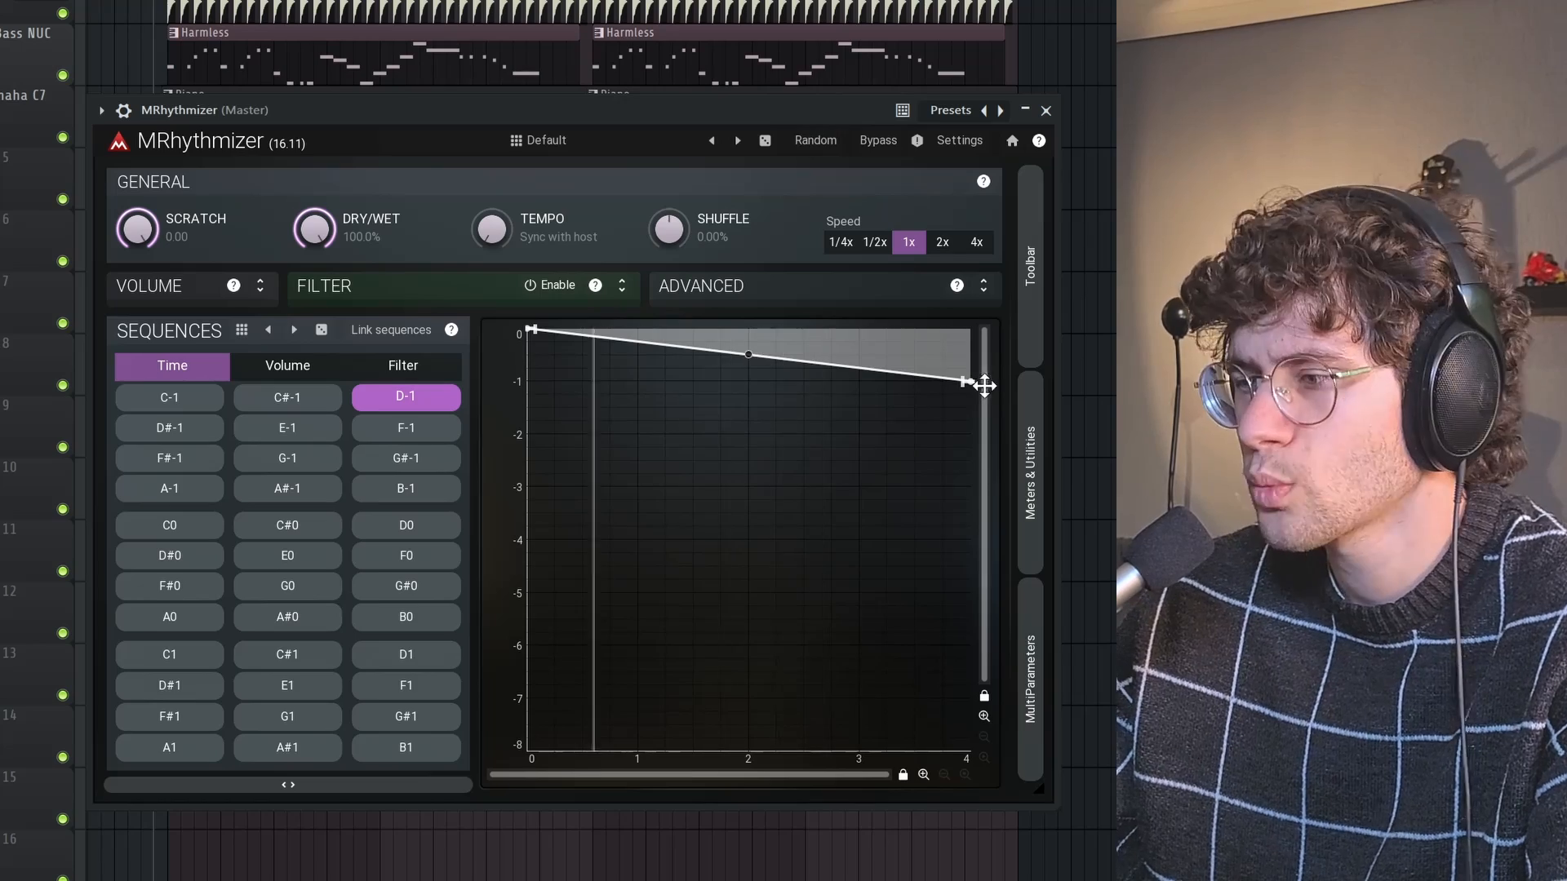
Lower the Time envelope's end point in stages through -2.00, -3.50, -3.75, -4.00, -4.75 and -6.00 to -8.00
drag(971, 386, 992, 432)
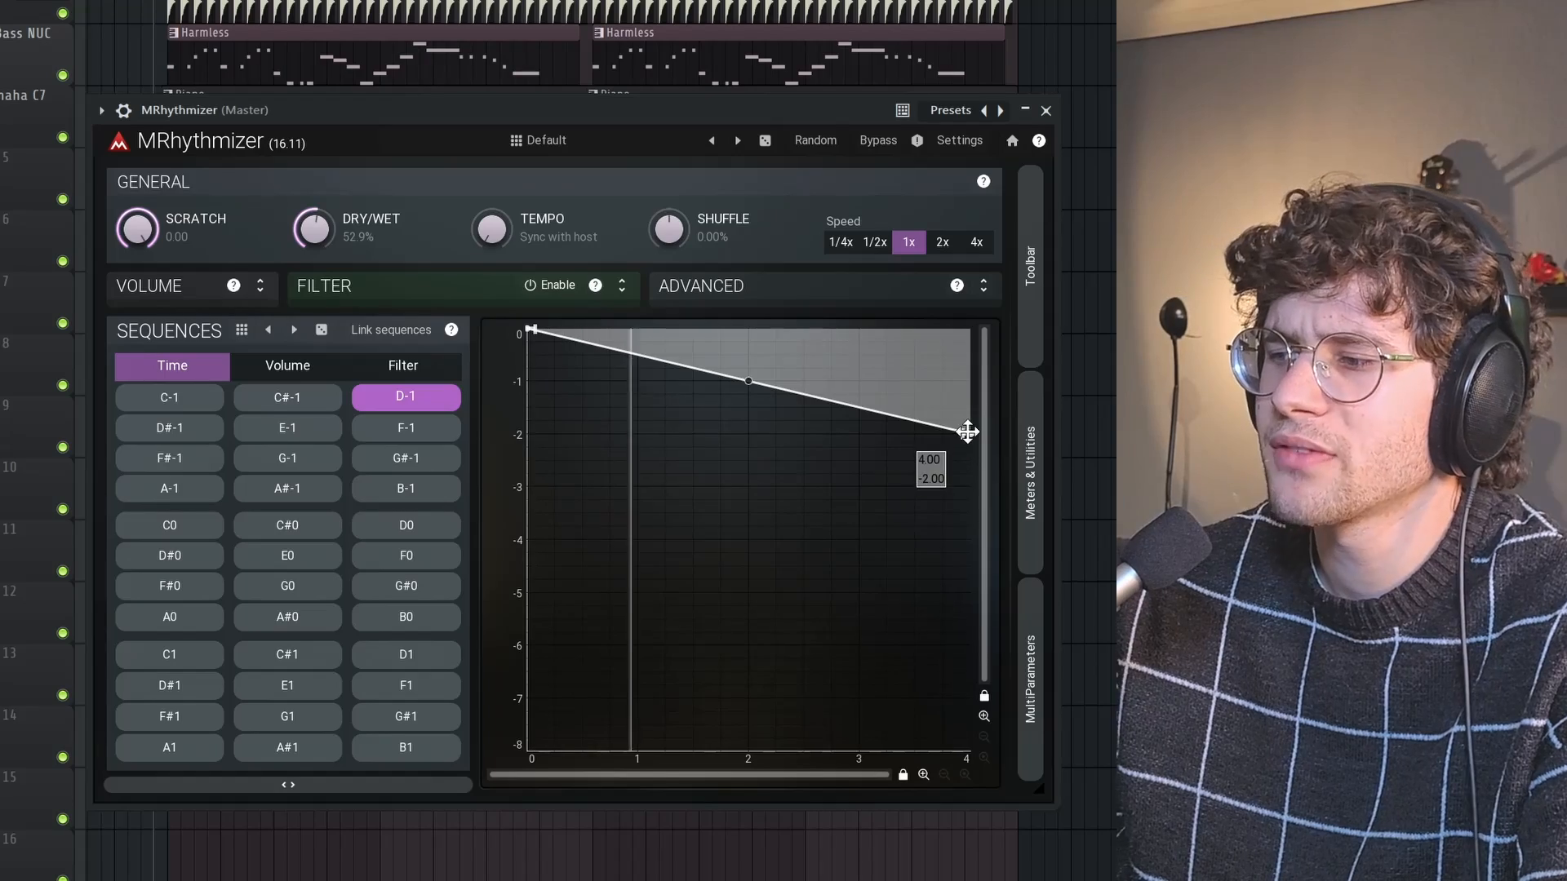
drag(966, 432, 968, 514)
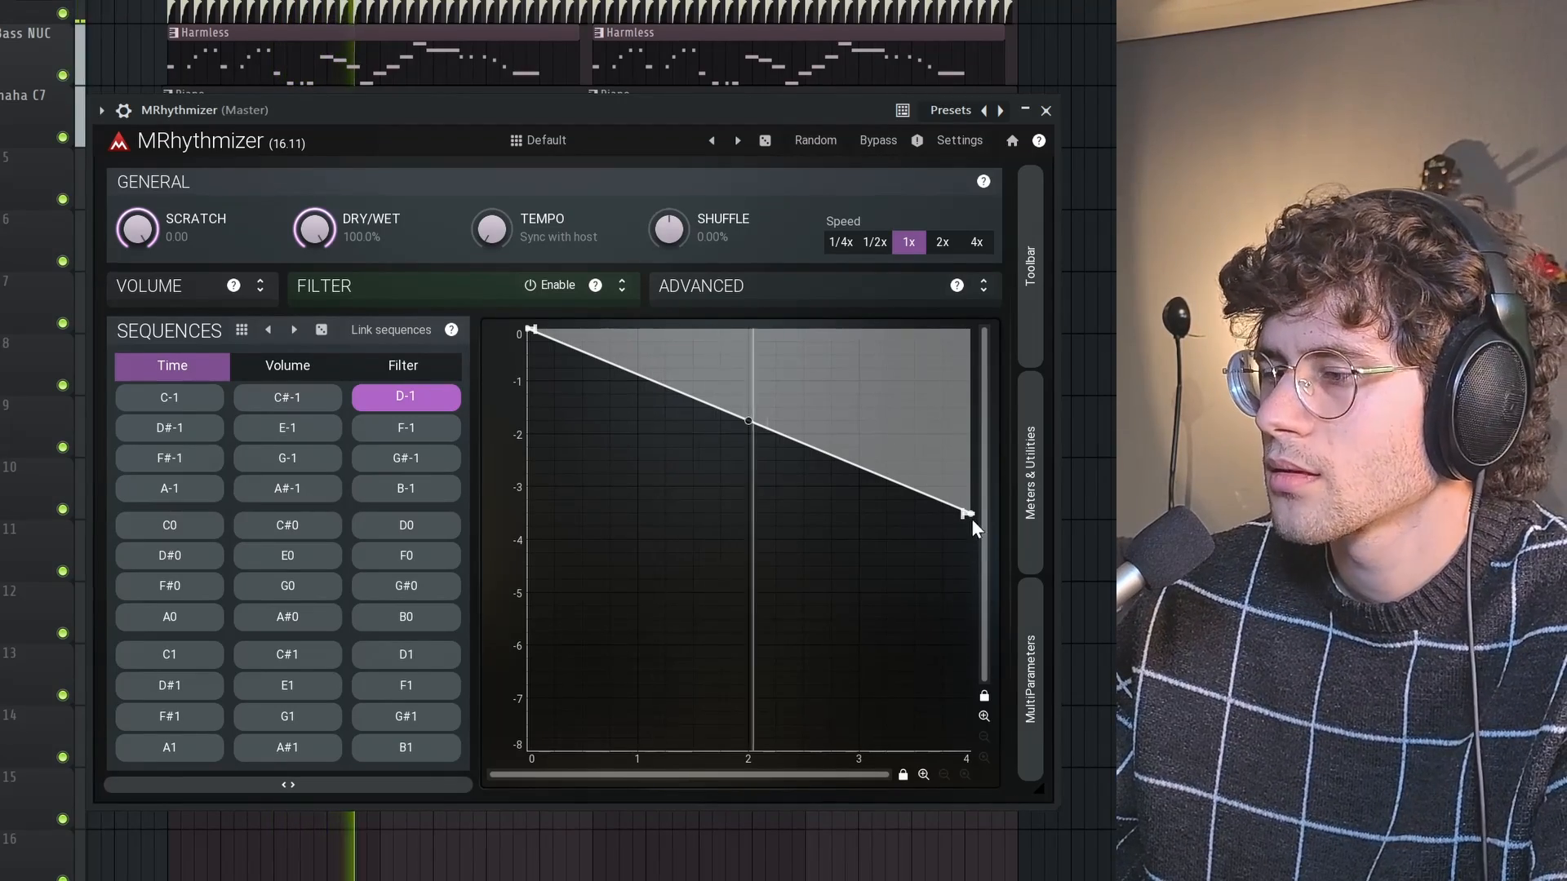
drag(972, 520, 970, 527)
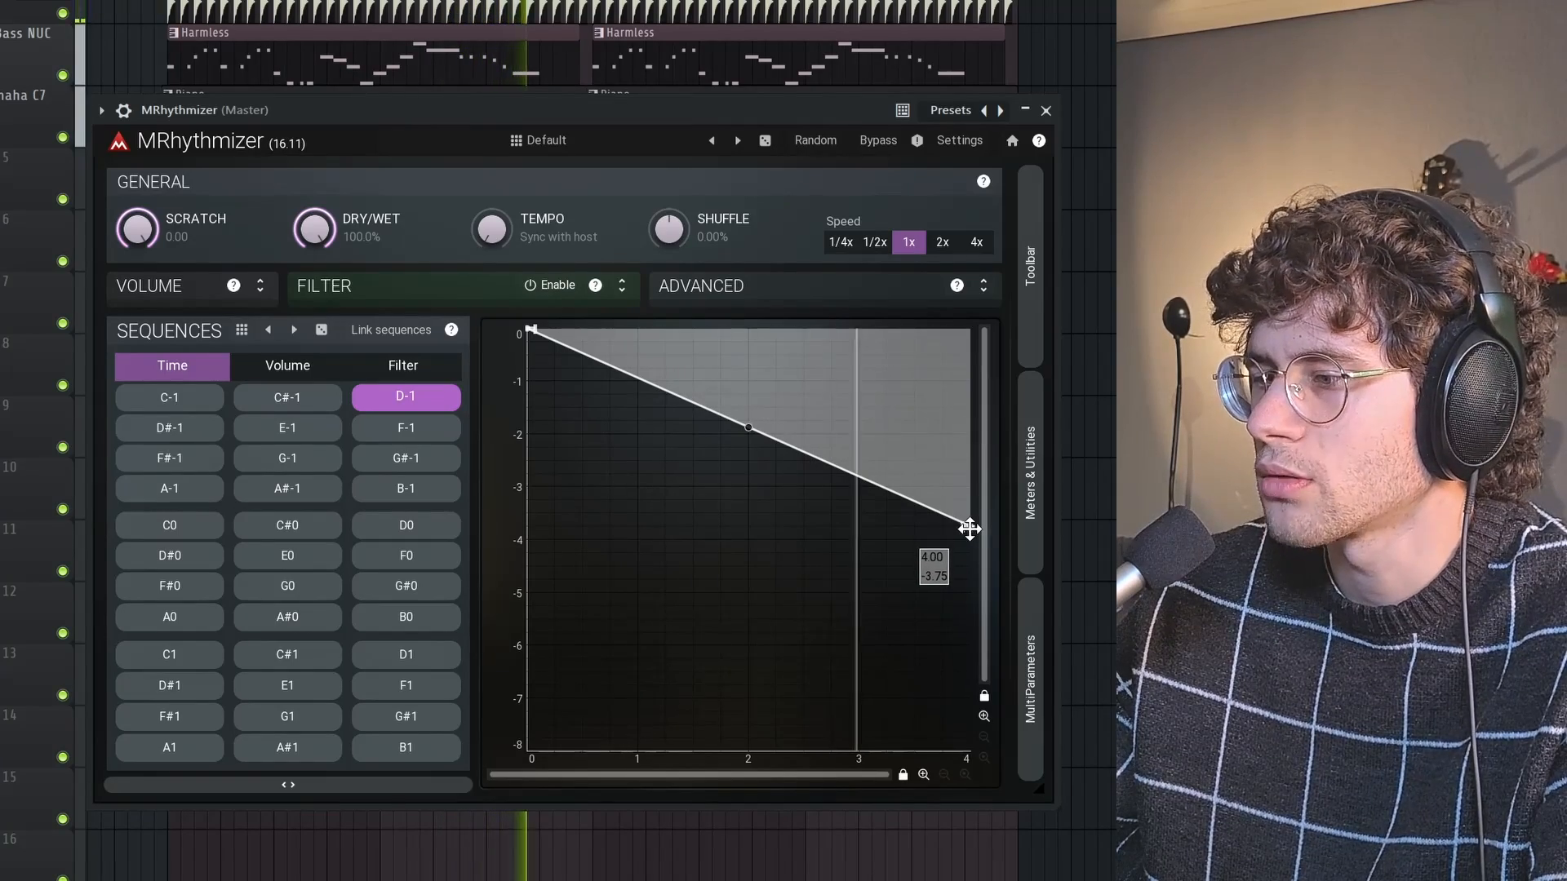
drag(967, 526, 971, 540)
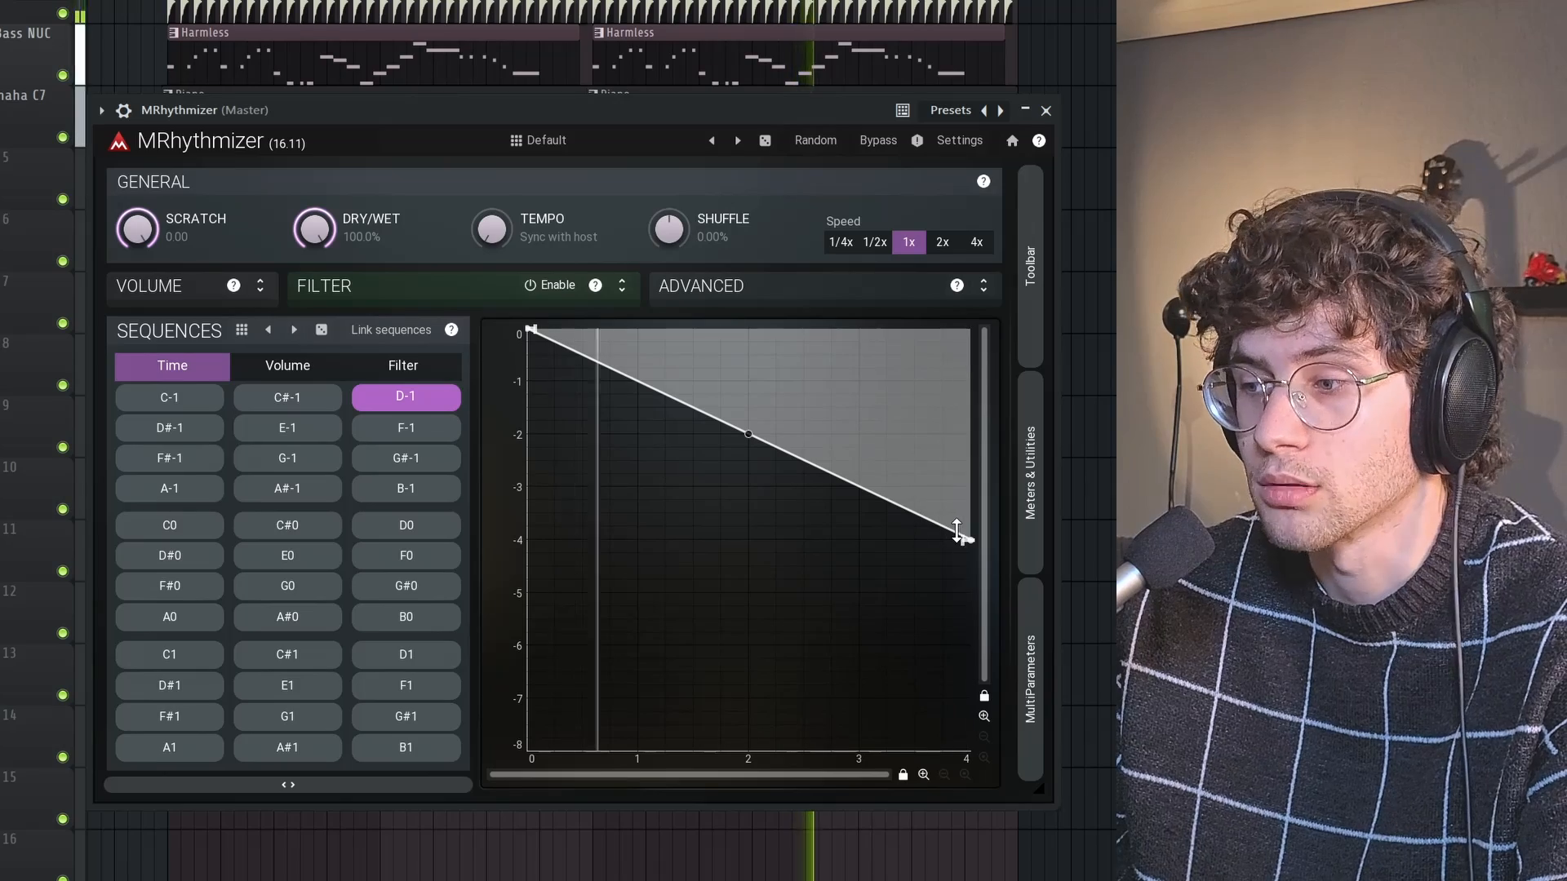
drag(962, 536, 975, 576)
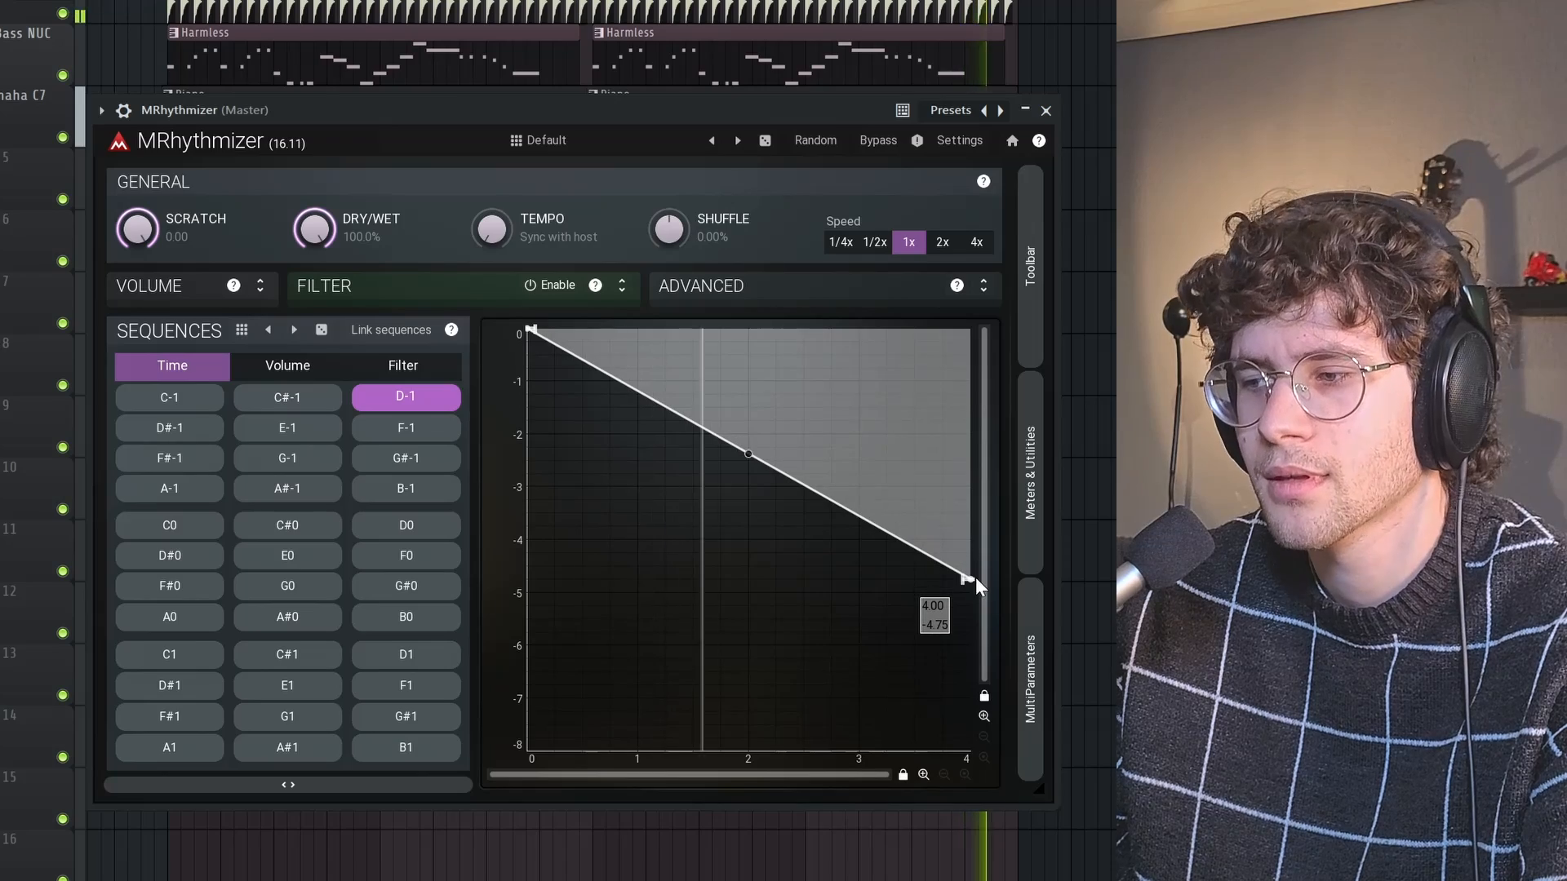
drag(968, 576, 973, 645)
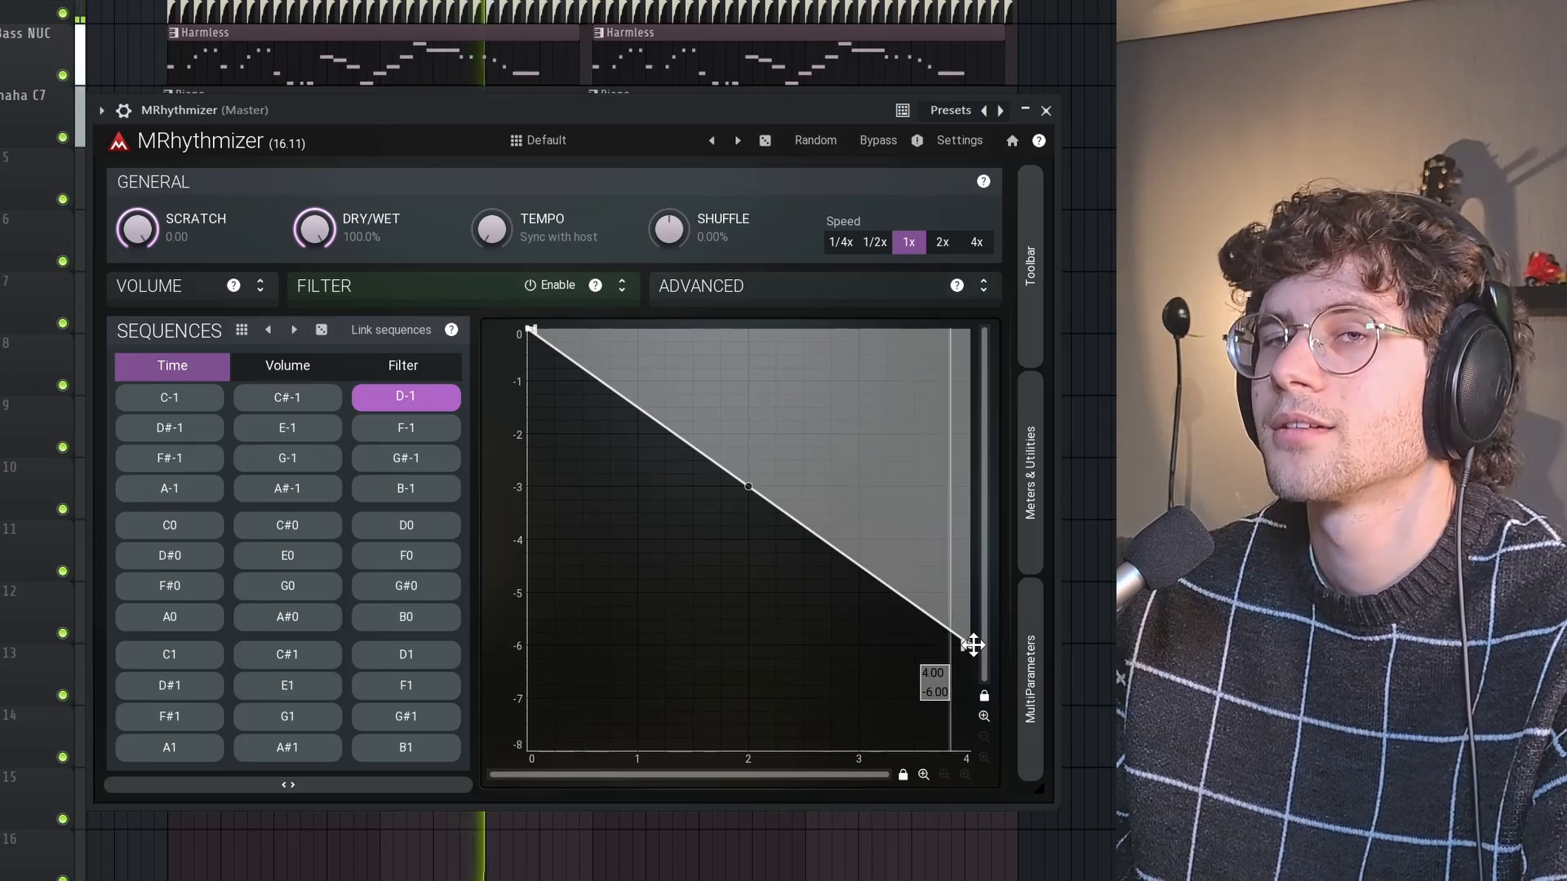
drag(973, 645, 978, 749)
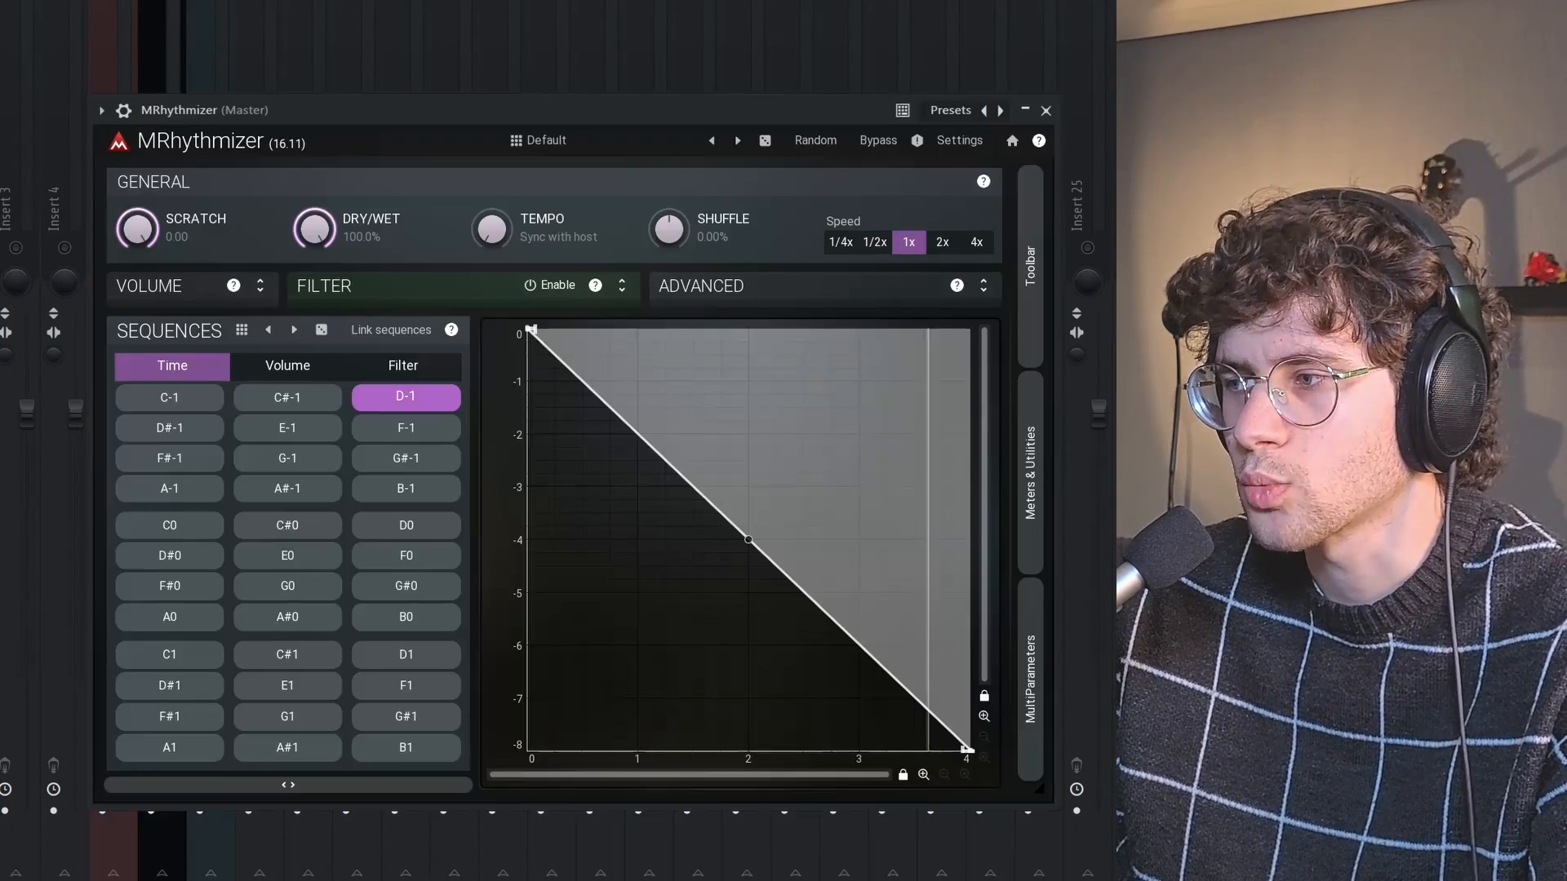
Reposition the plugin window, turn its bypass off and reduce Dry/Wet to 49.5%
drag(209, 114, 359, 134)
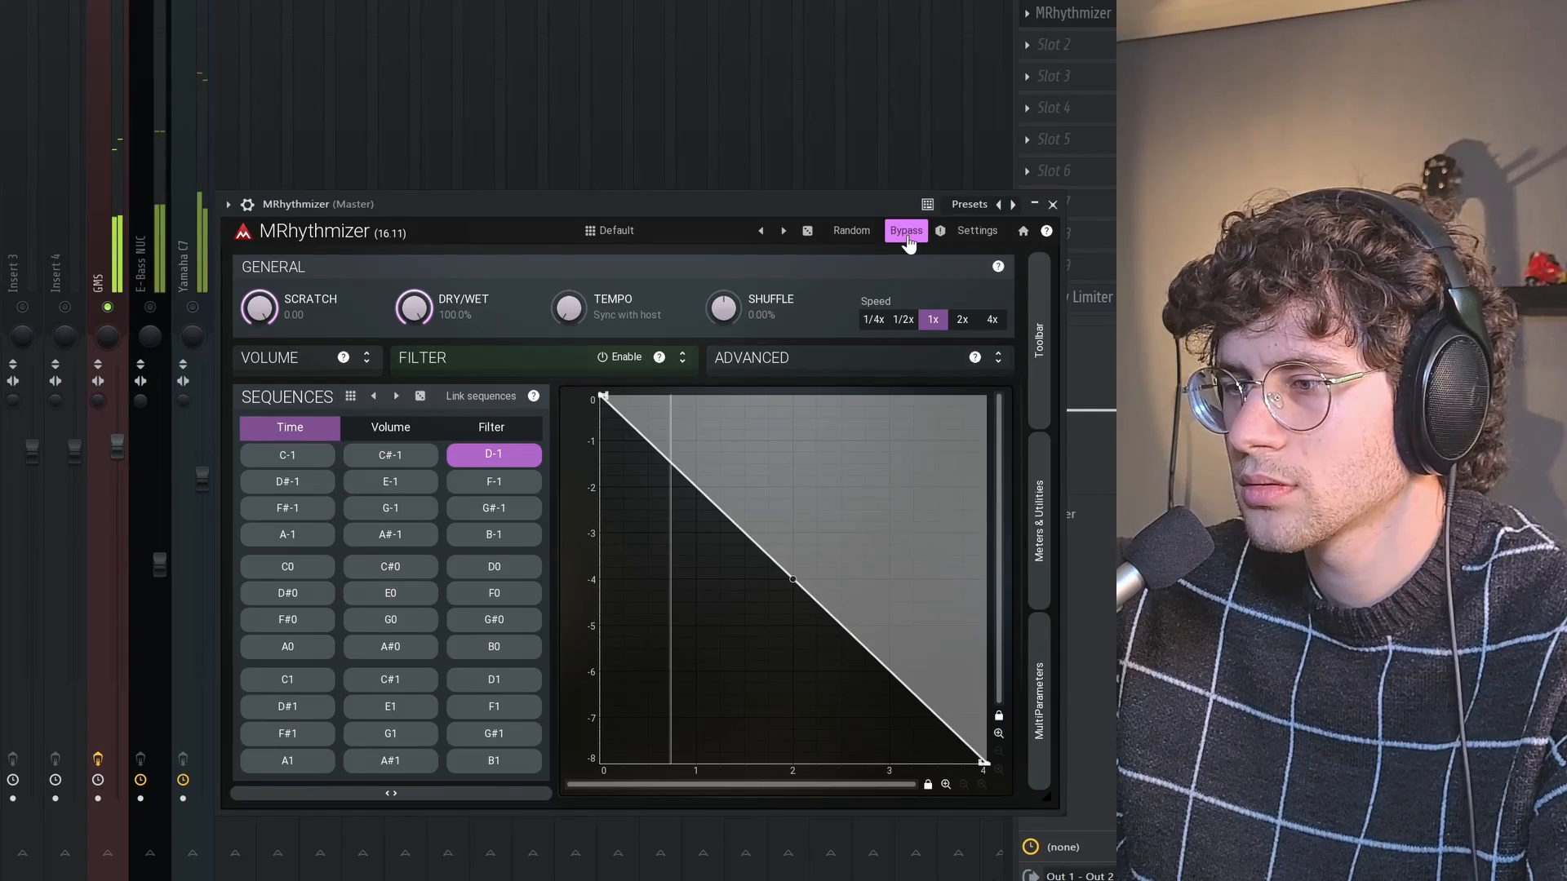
click(908, 243)
drag(415, 308, 414, 353)
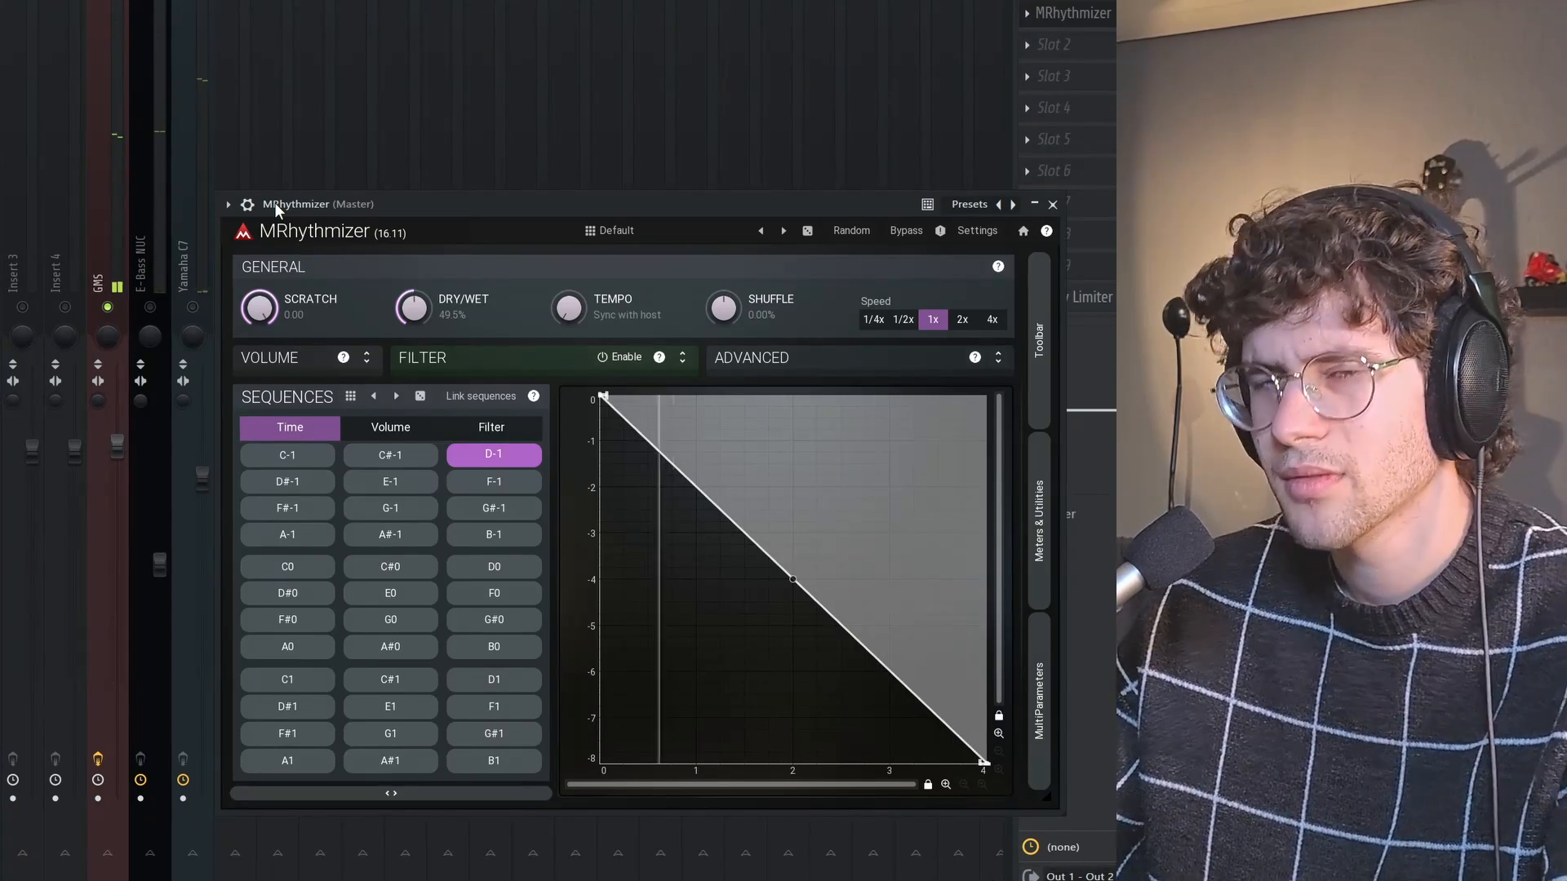
Move the envelope's -8.00 end point horizontally to 2.75 and 1.00, and raise it close to the envelope's start
mouse_move(983, 766)
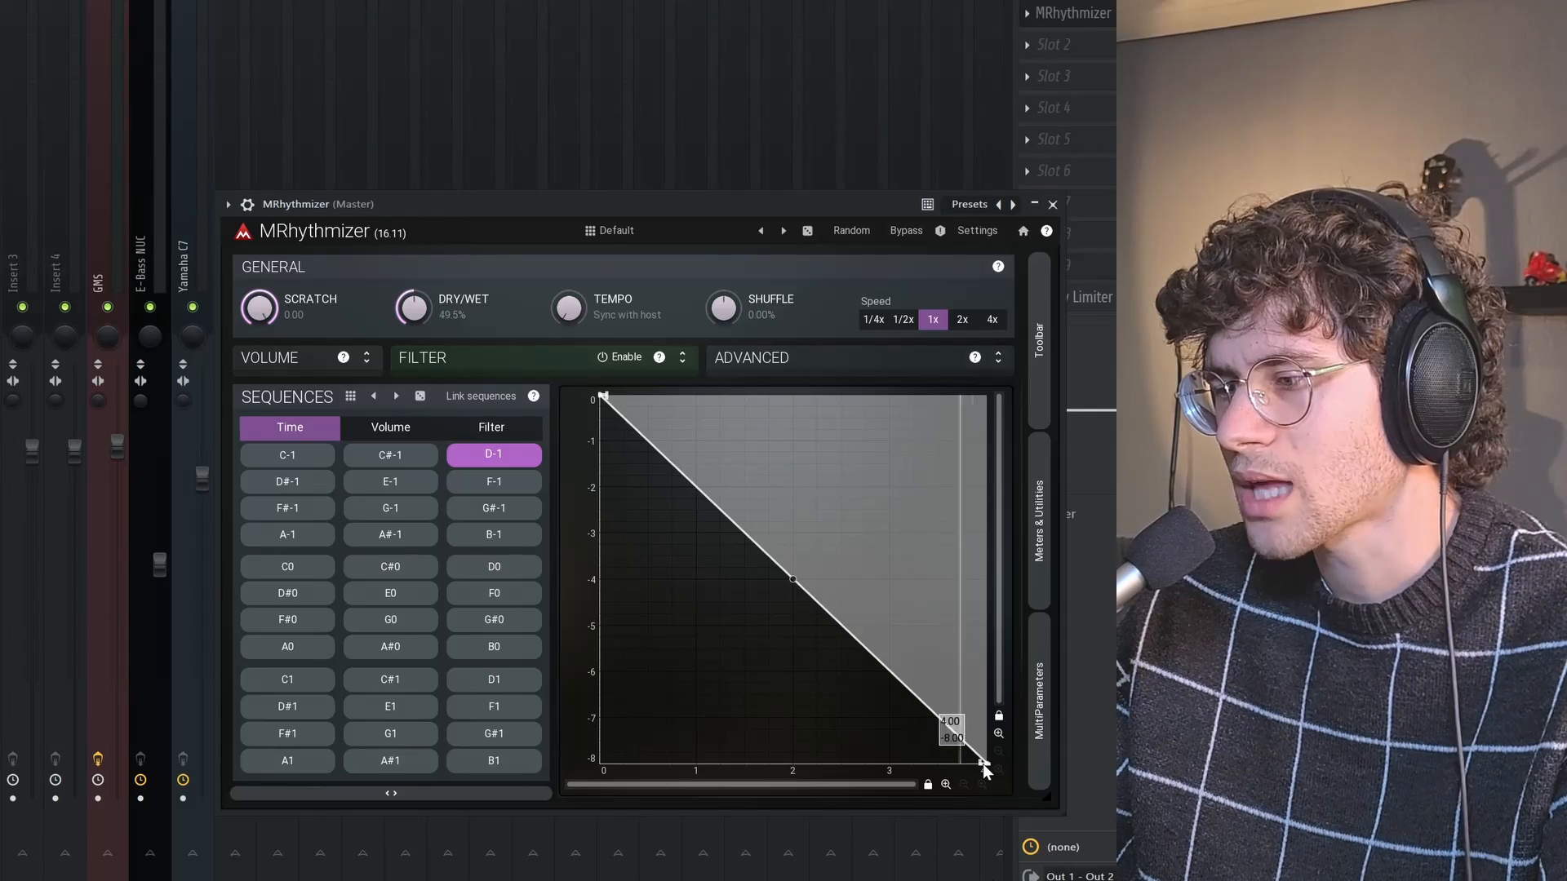
drag(983, 766, 866, 767)
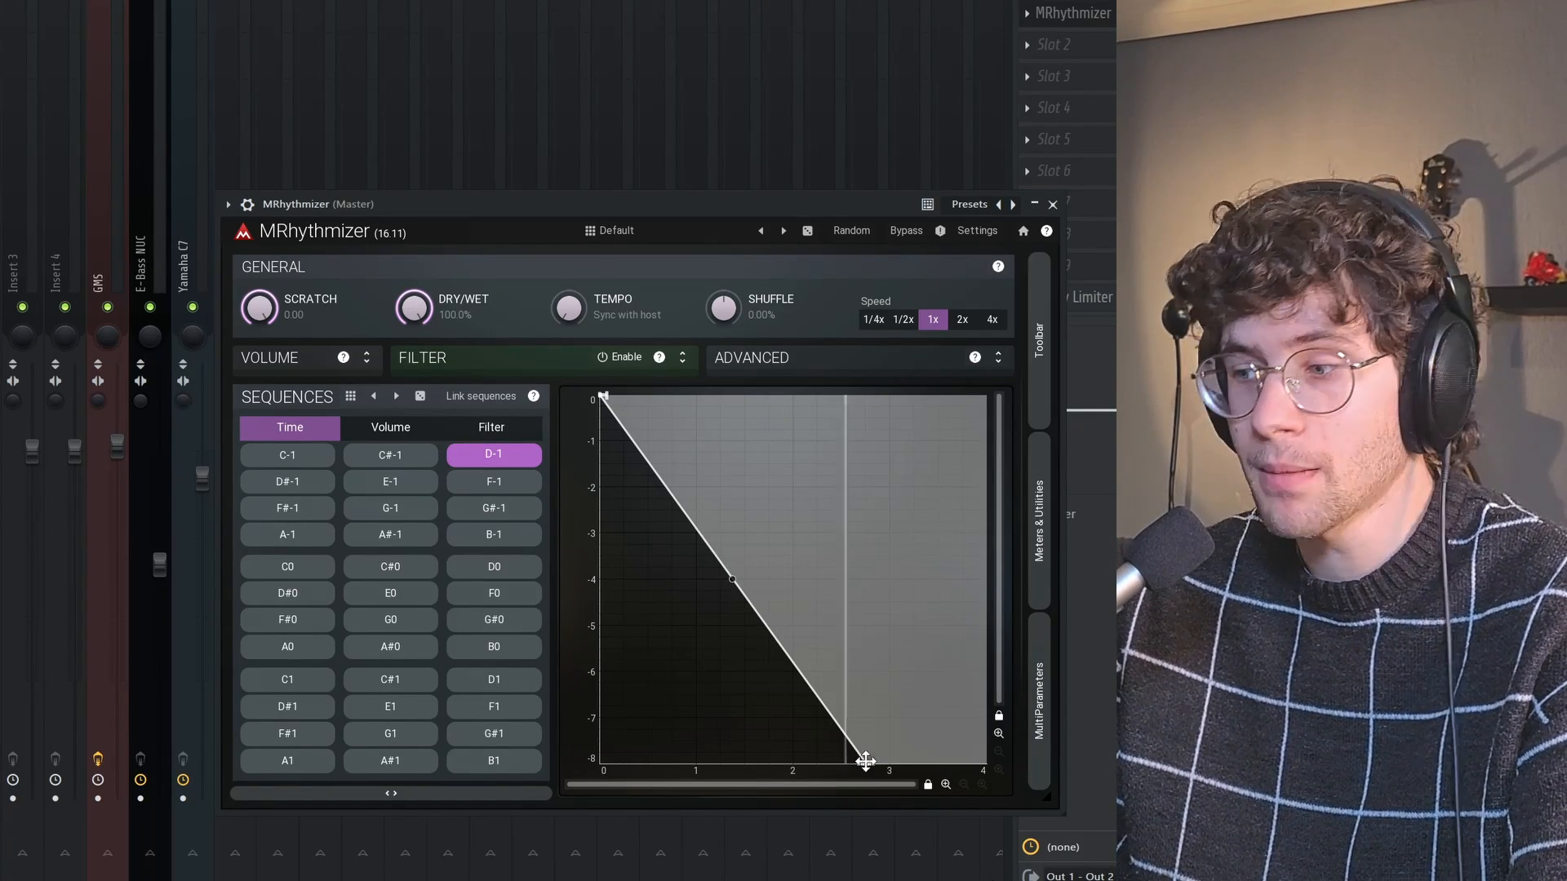
mouse_move(863, 758)
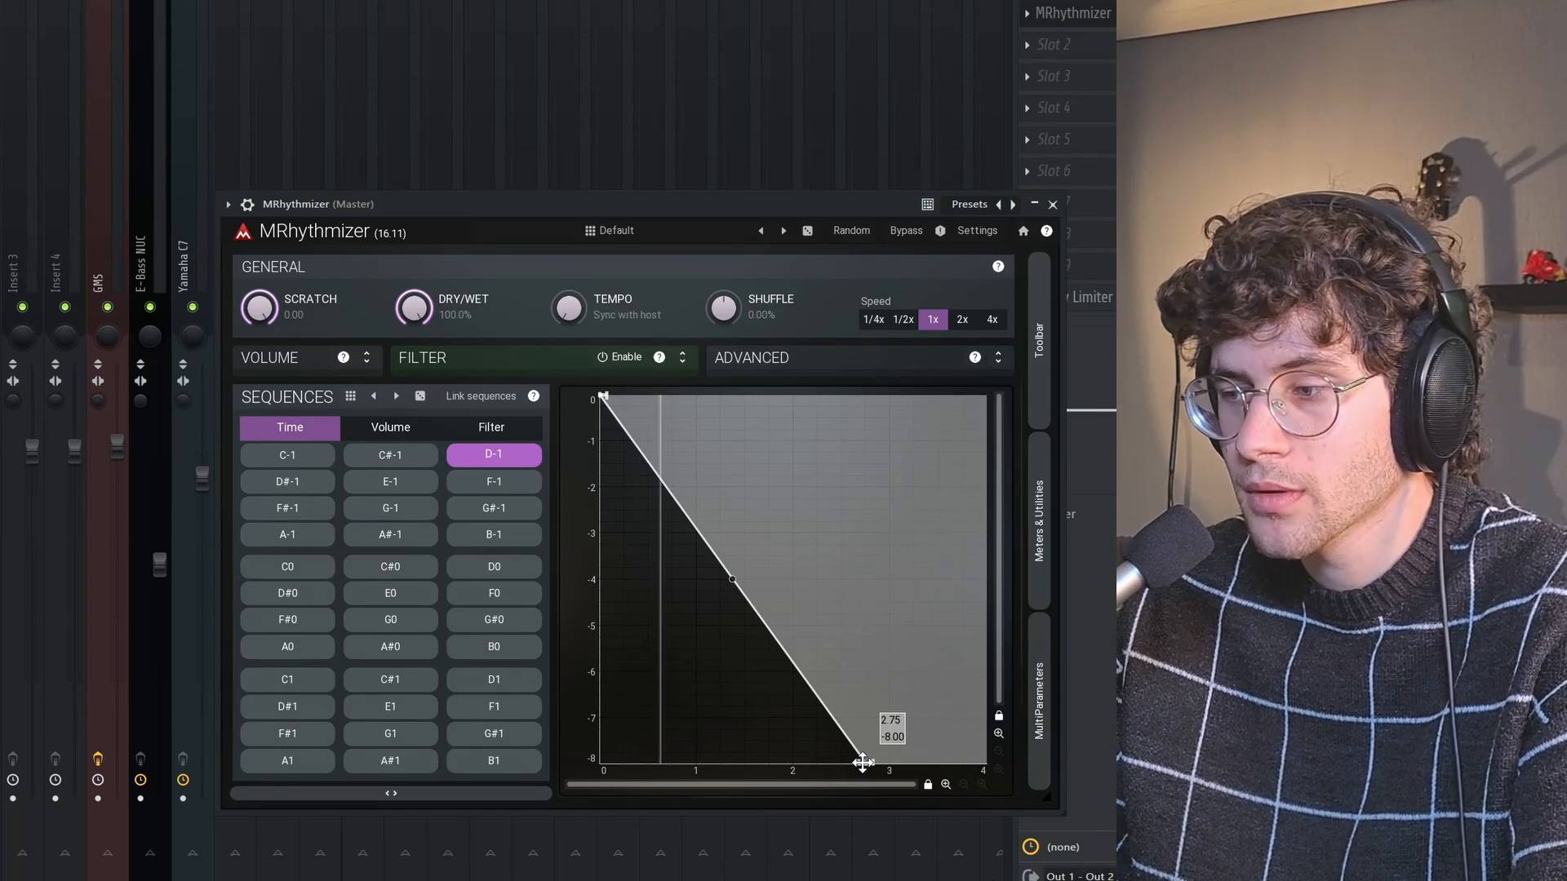
drag(864, 760, 693, 791)
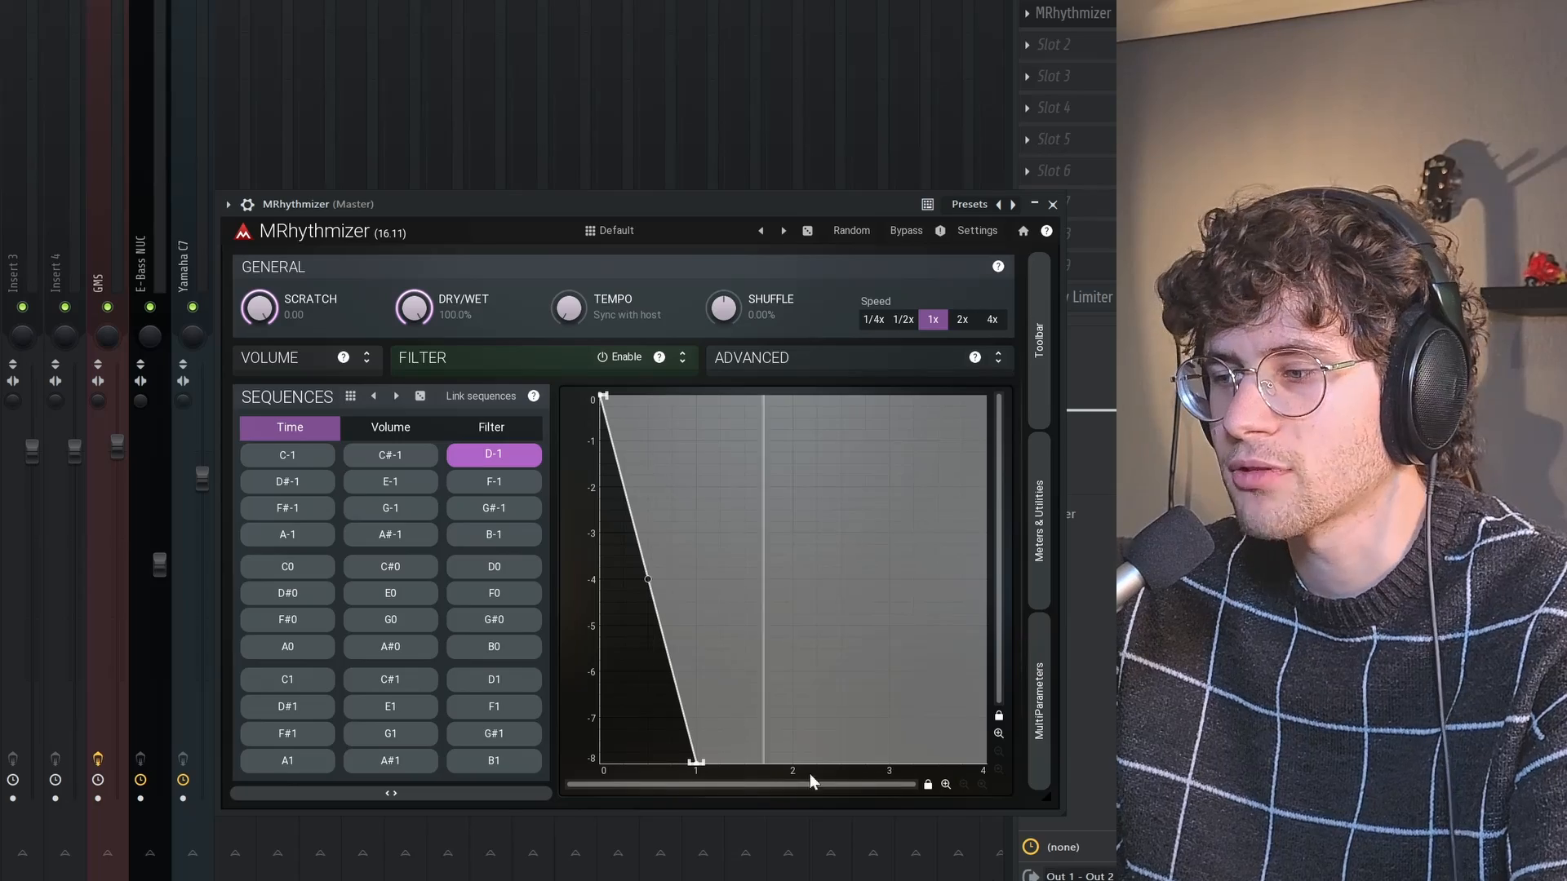
drag(695, 760, 609, 476)
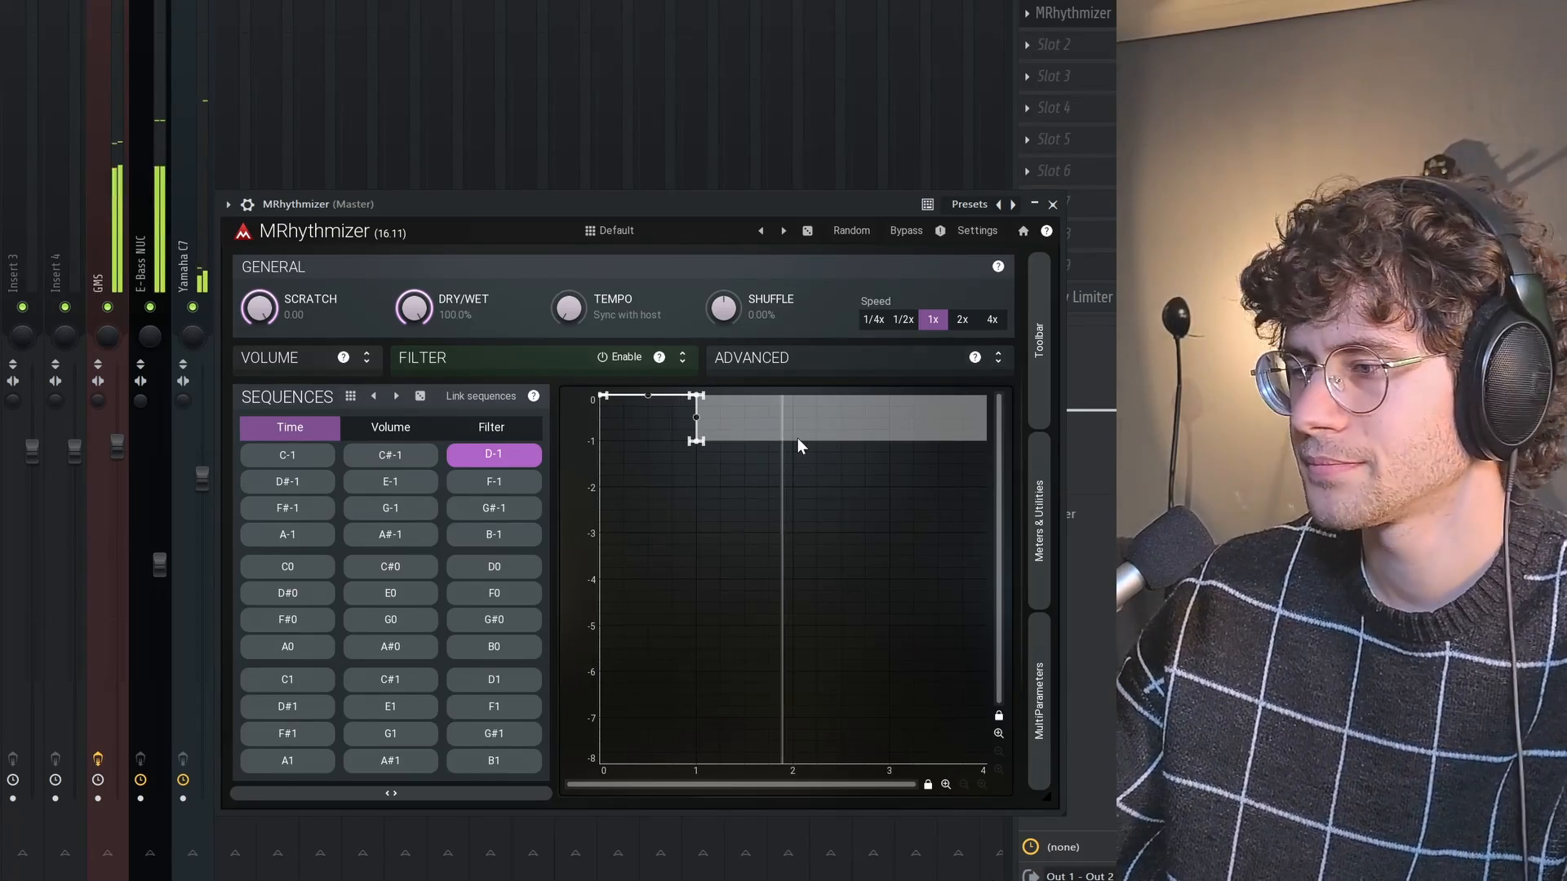
Load the General (try enabling a modulator) preset and close the preset browser
click(610, 231)
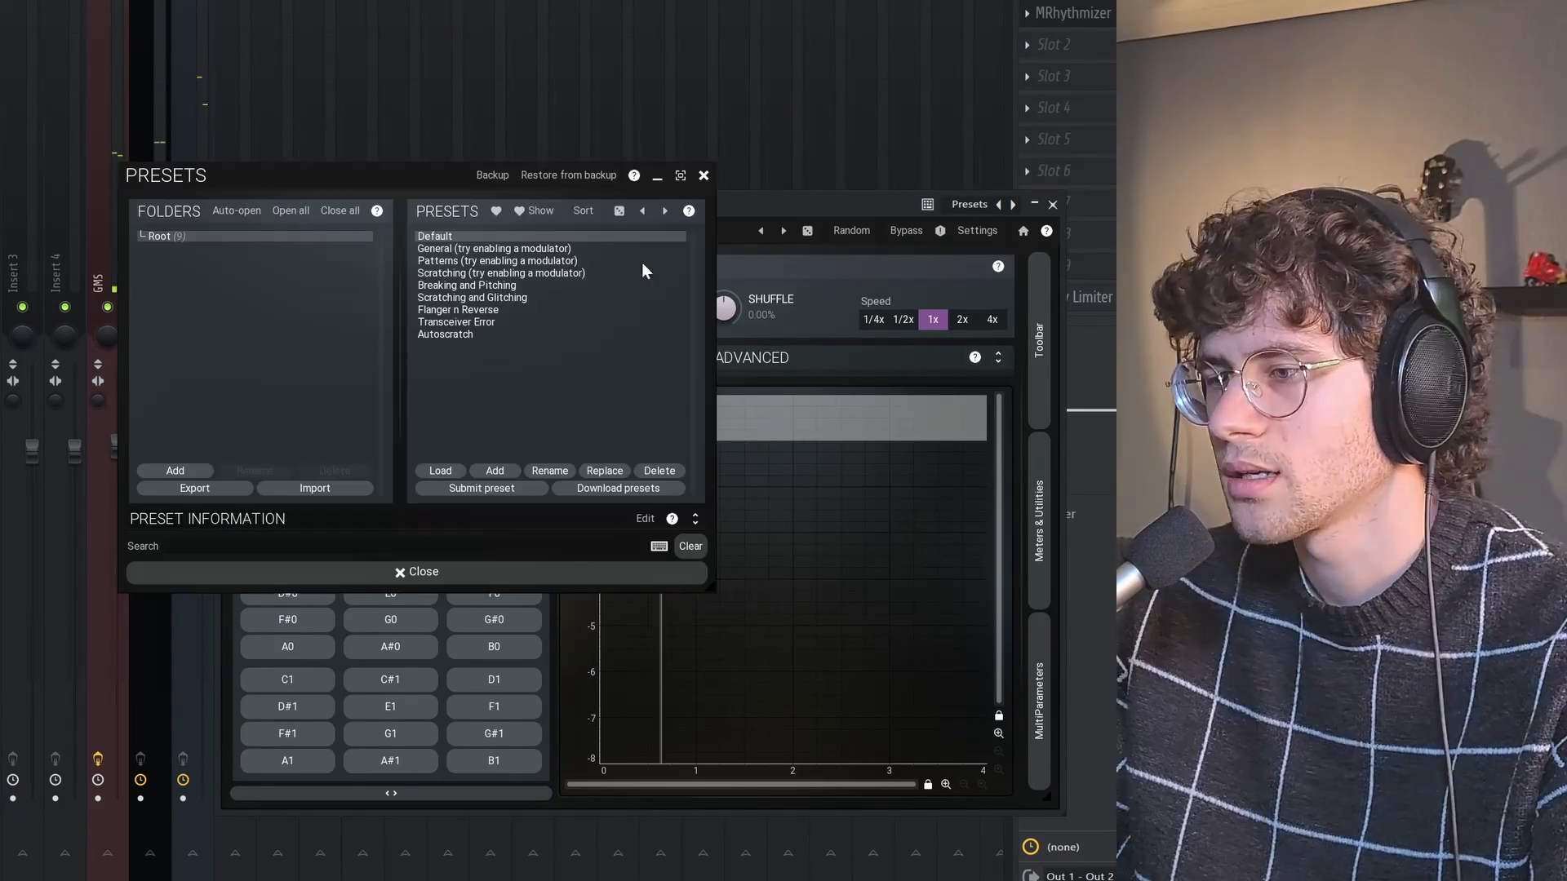
click(495, 250)
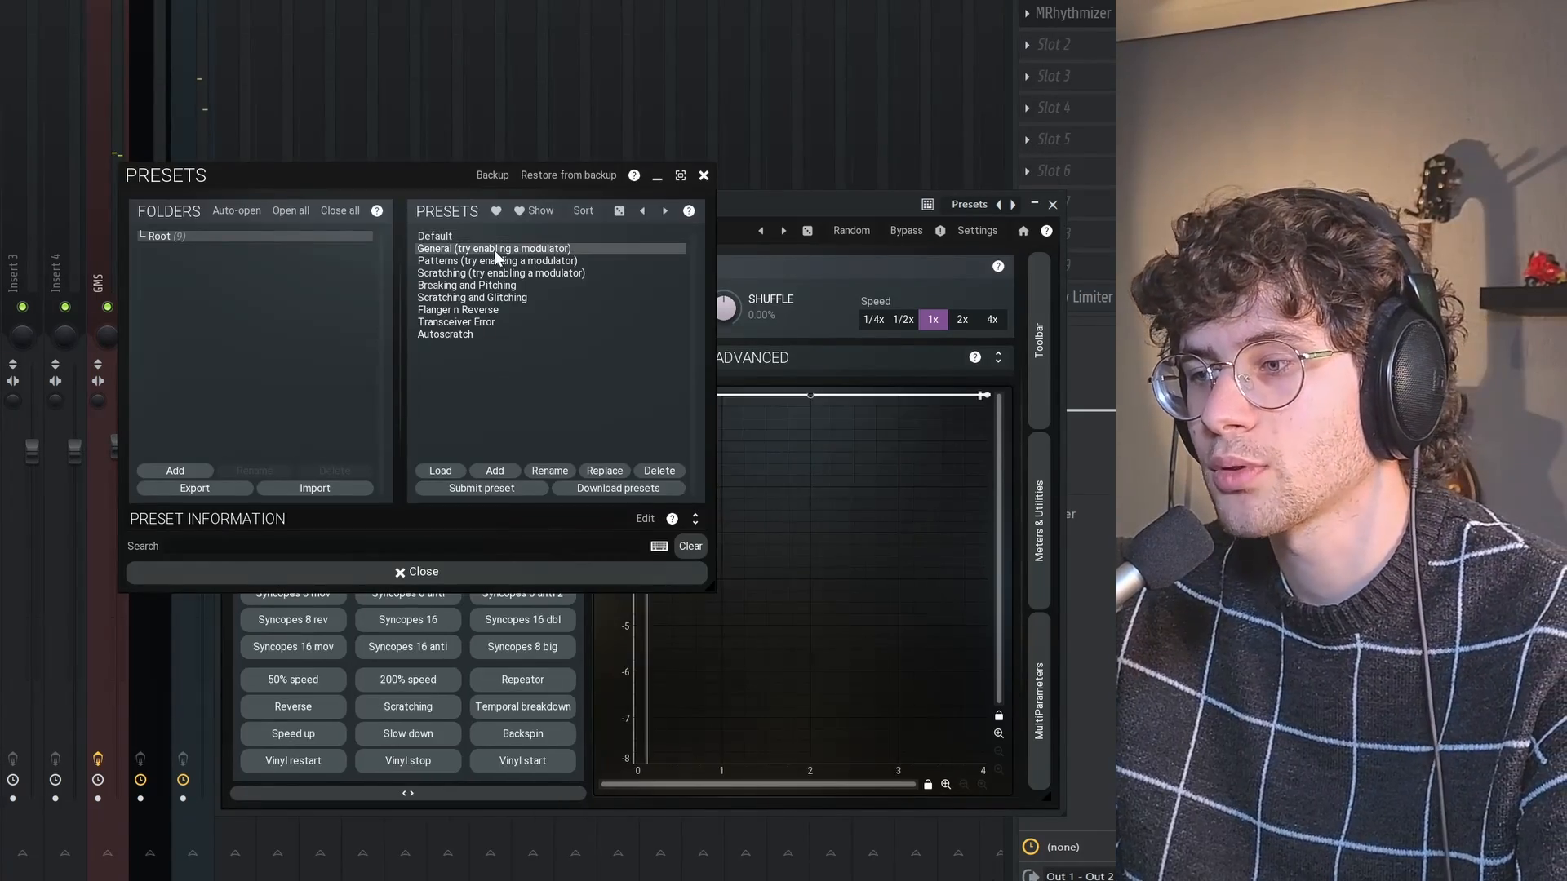
click(418, 571)
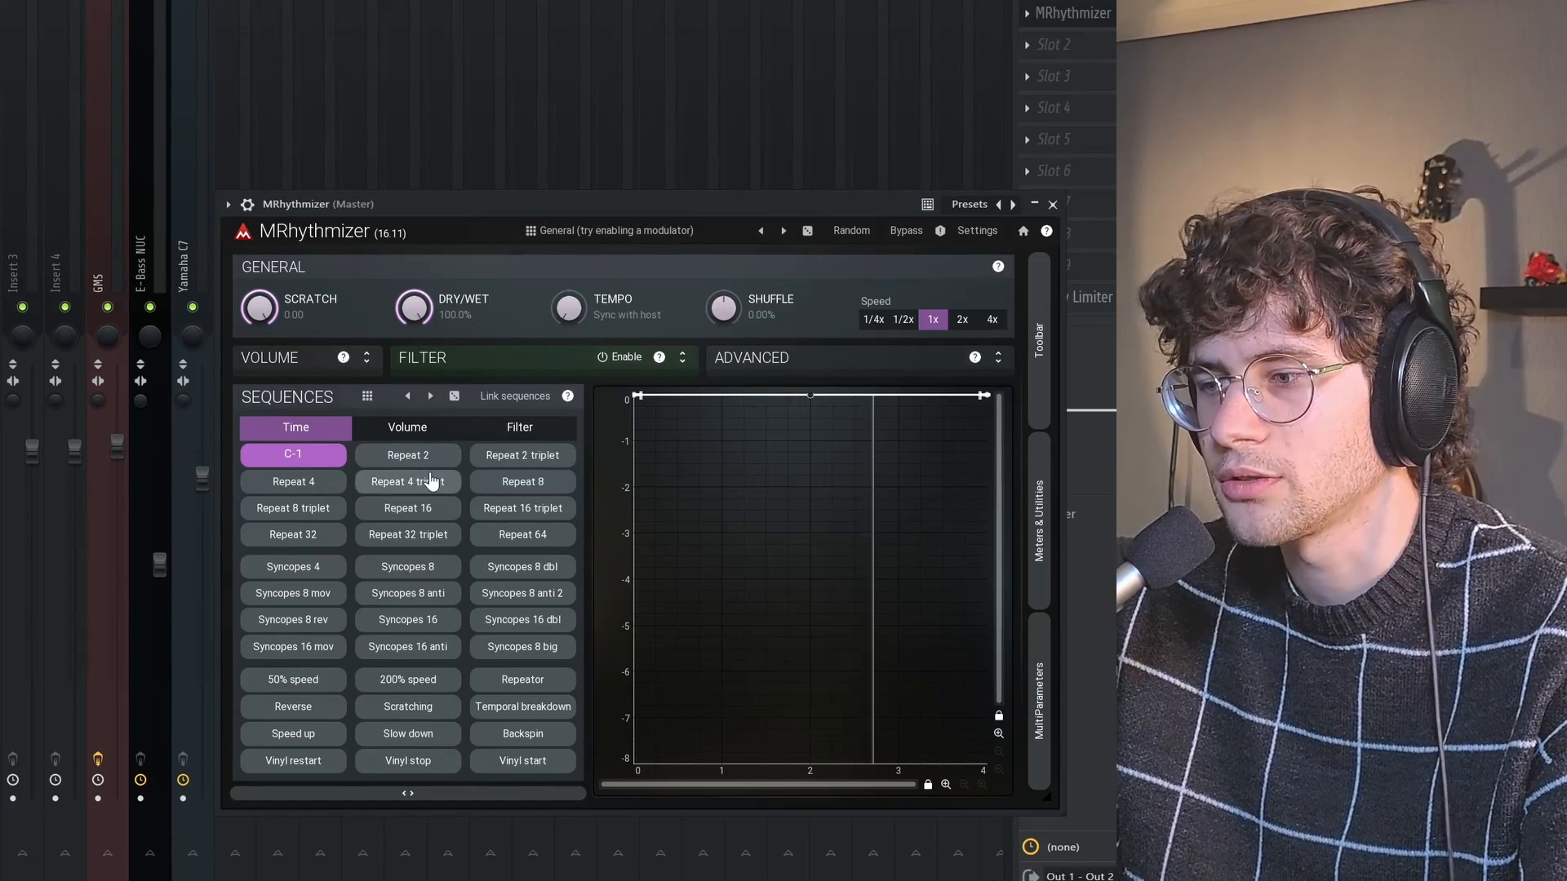
Audition the Repeat 4, Repeat 4 triplet and Repeat 8 time sequences in turn
click(323, 487)
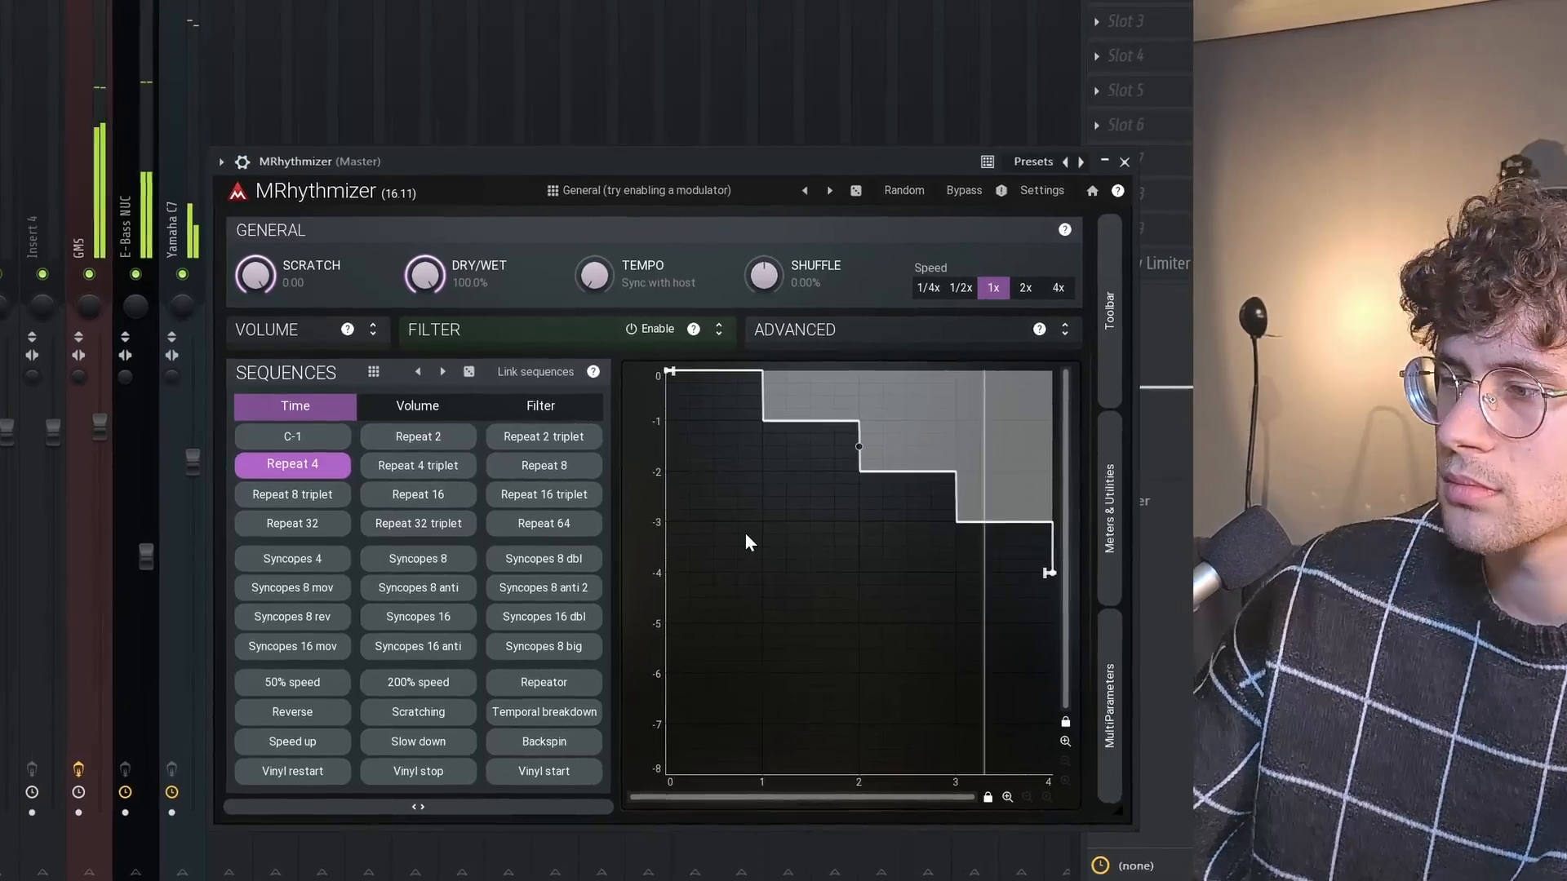
click(467, 450)
click(613, 453)
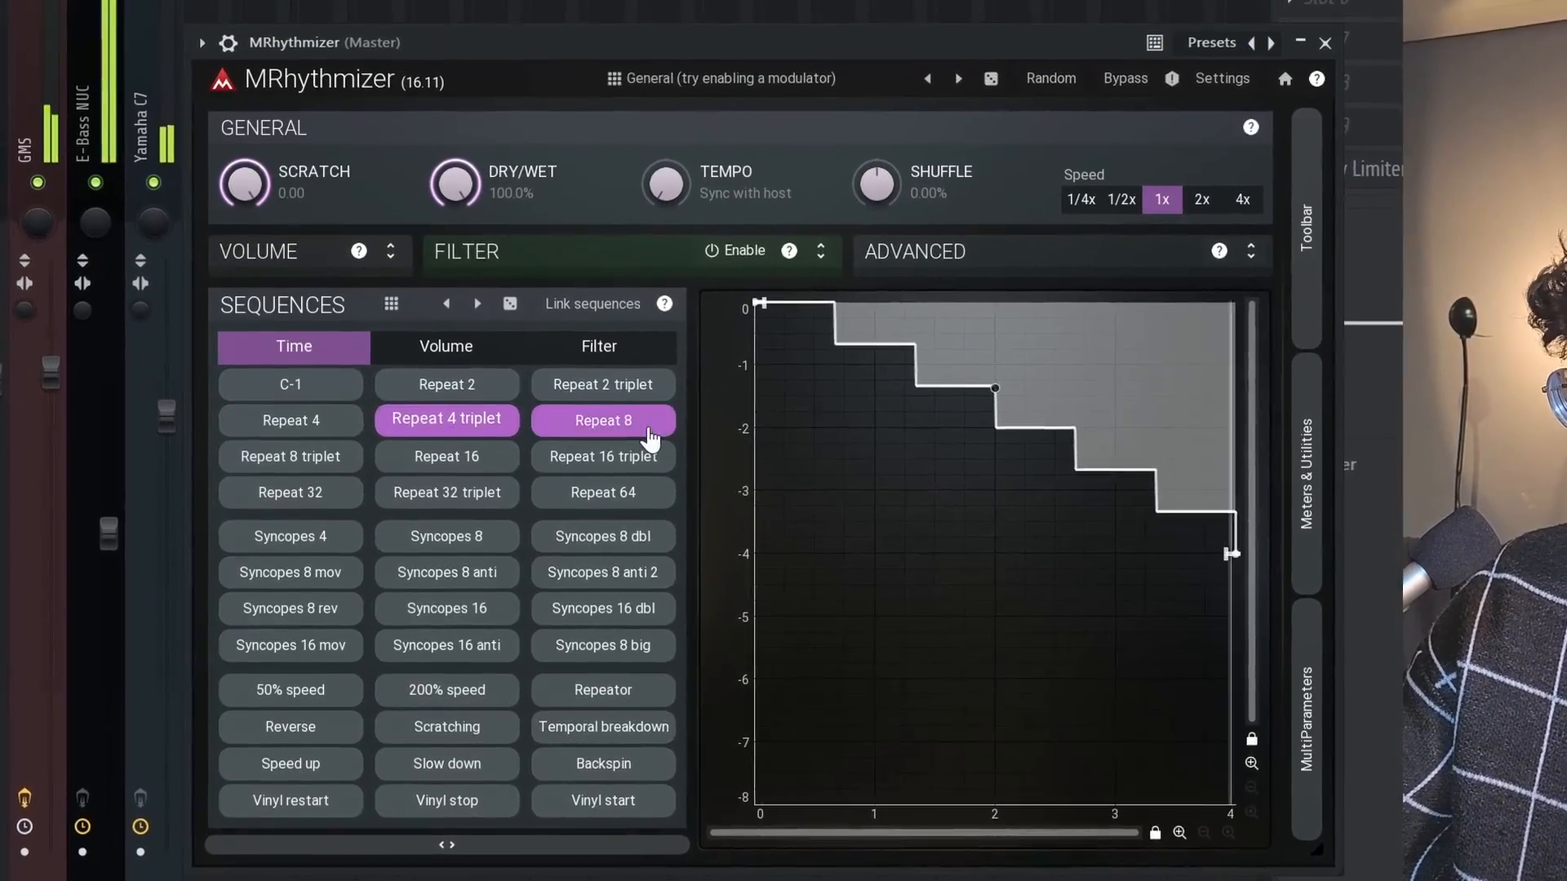
Audition the Repeat 8 triplet, Repeat 32 and Repeat 2 time sequences in turn
click(319, 463)
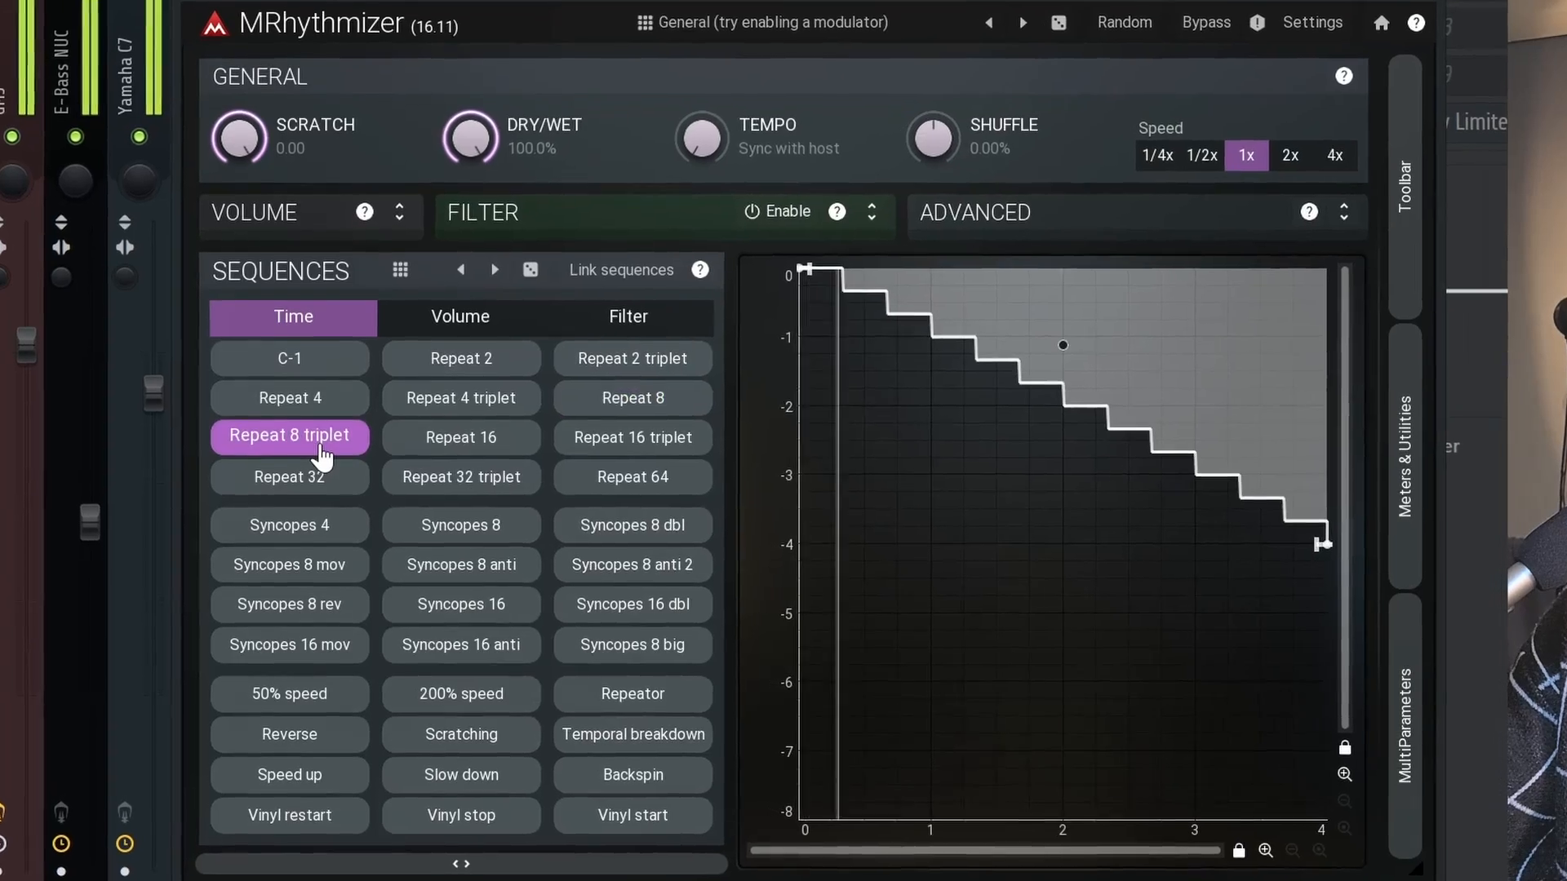
click(282, 478)
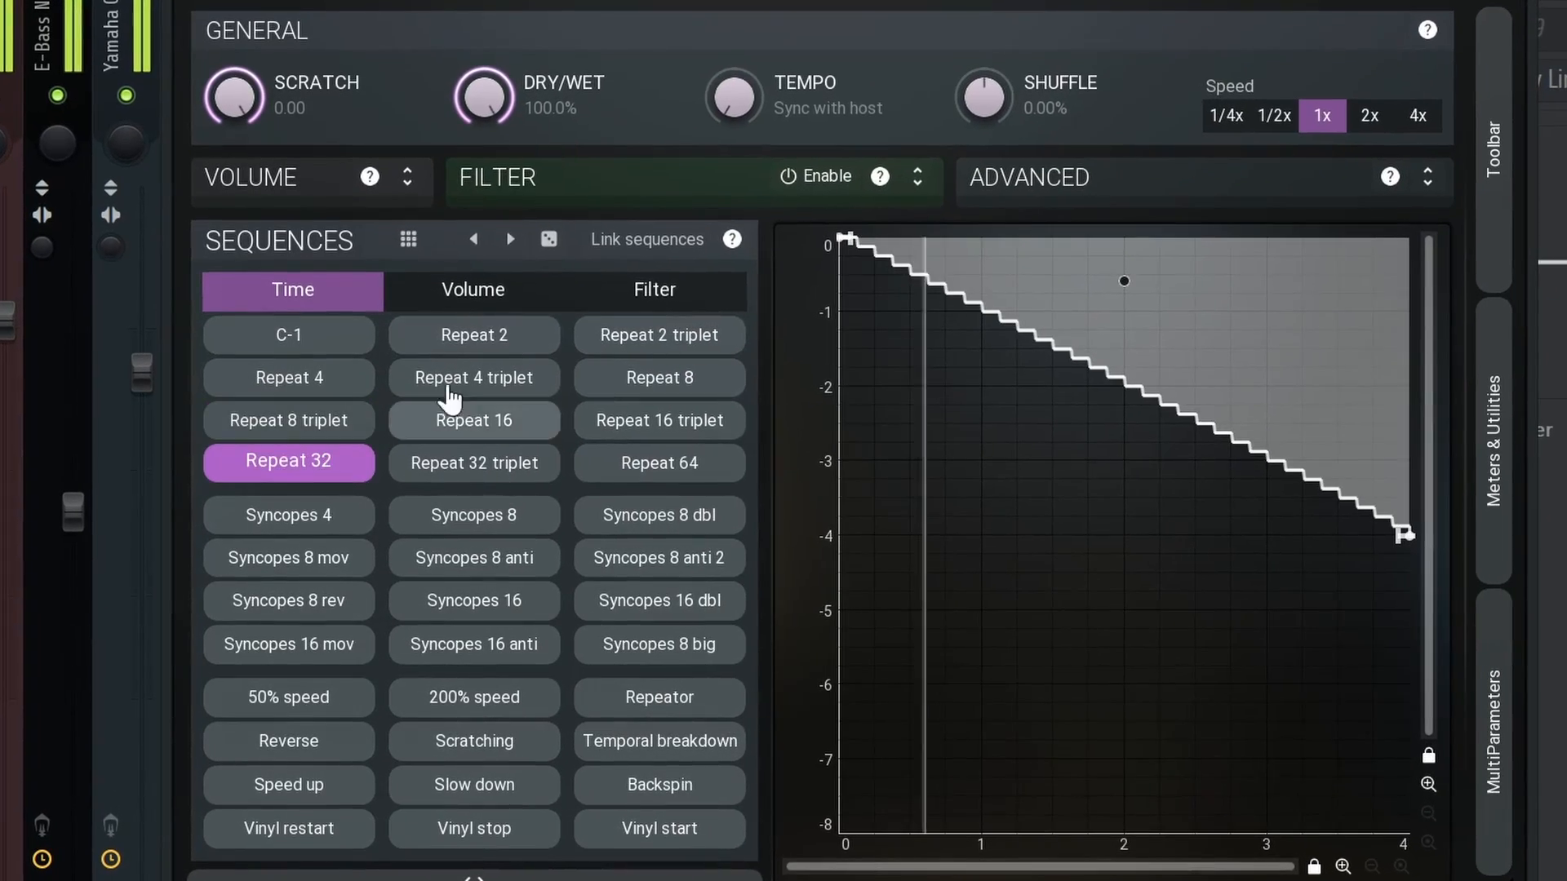
click(473, 334)
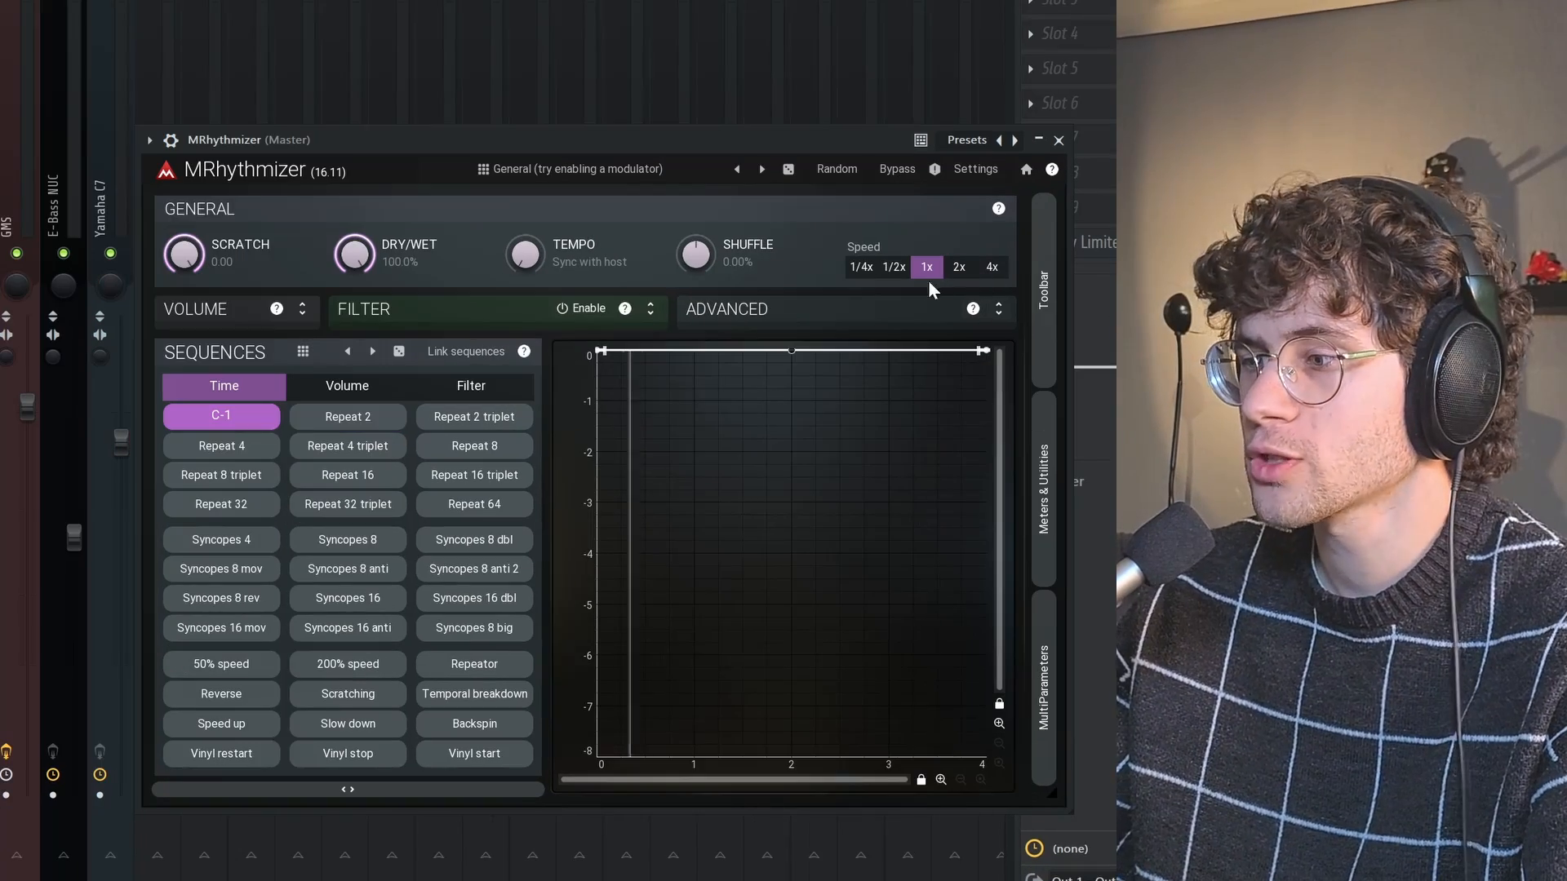
Set the speed to 4x and lower the C-1 time envelope's end point in two stages to about -0.75
click(991, 269)
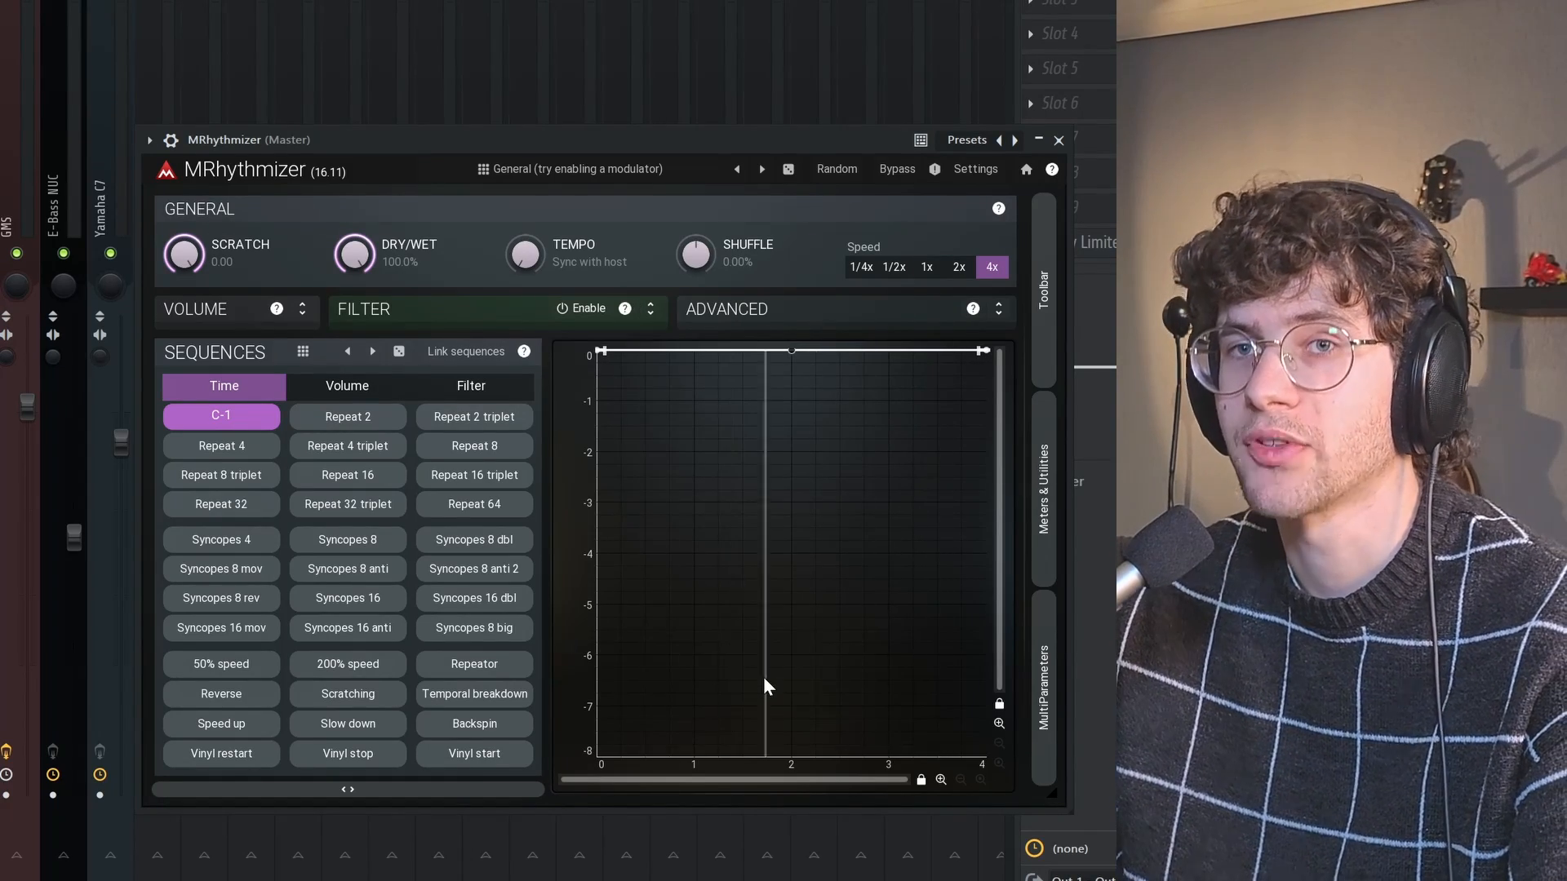
mouse_move(988, 352)
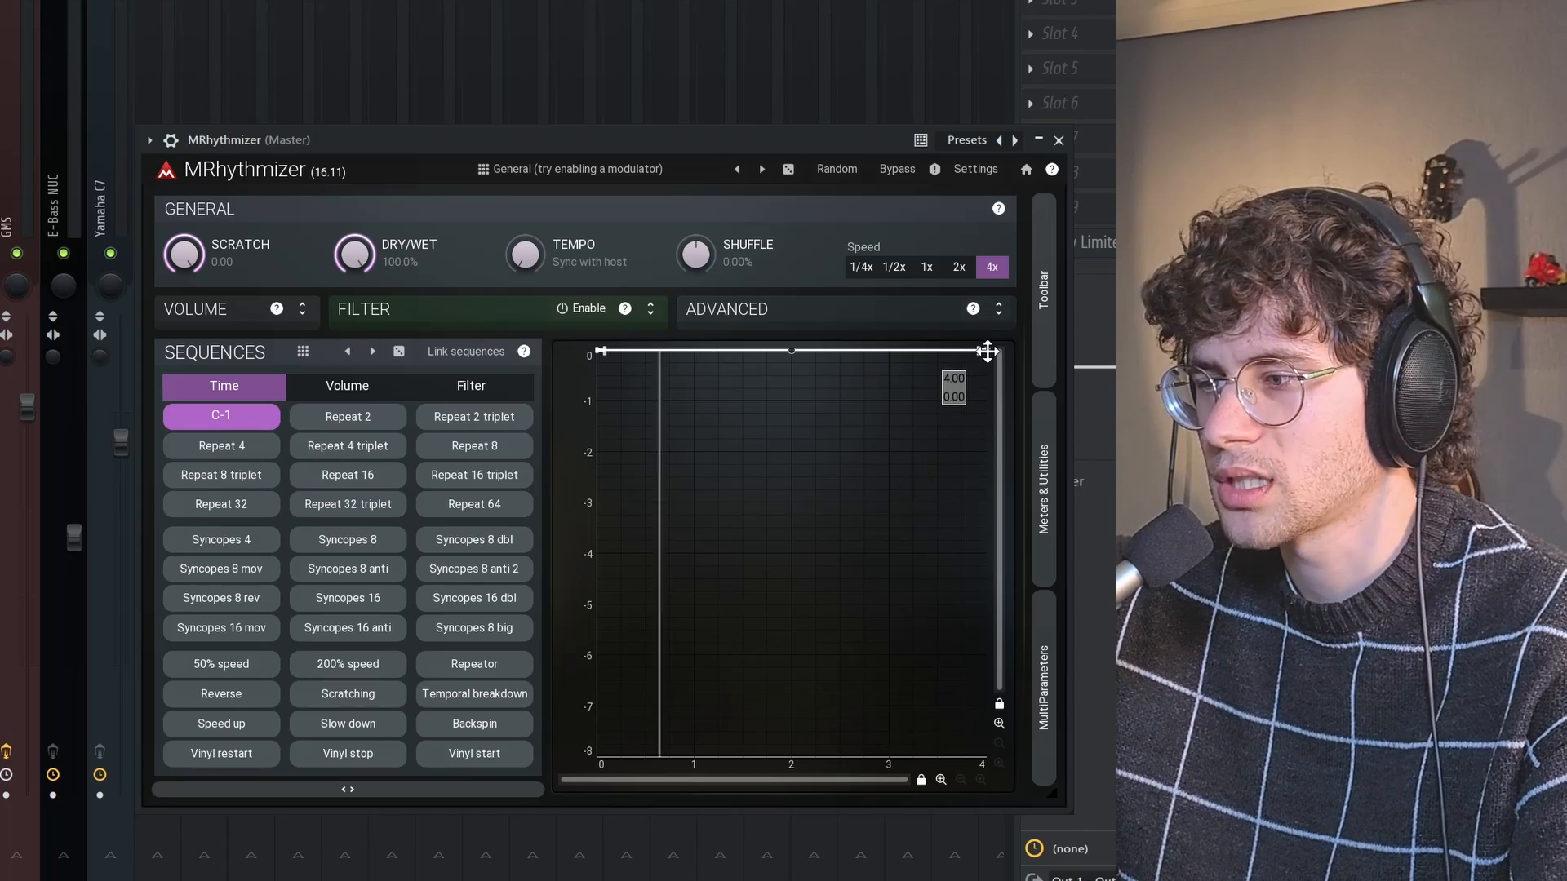
drag(987, 355, 992, 371)
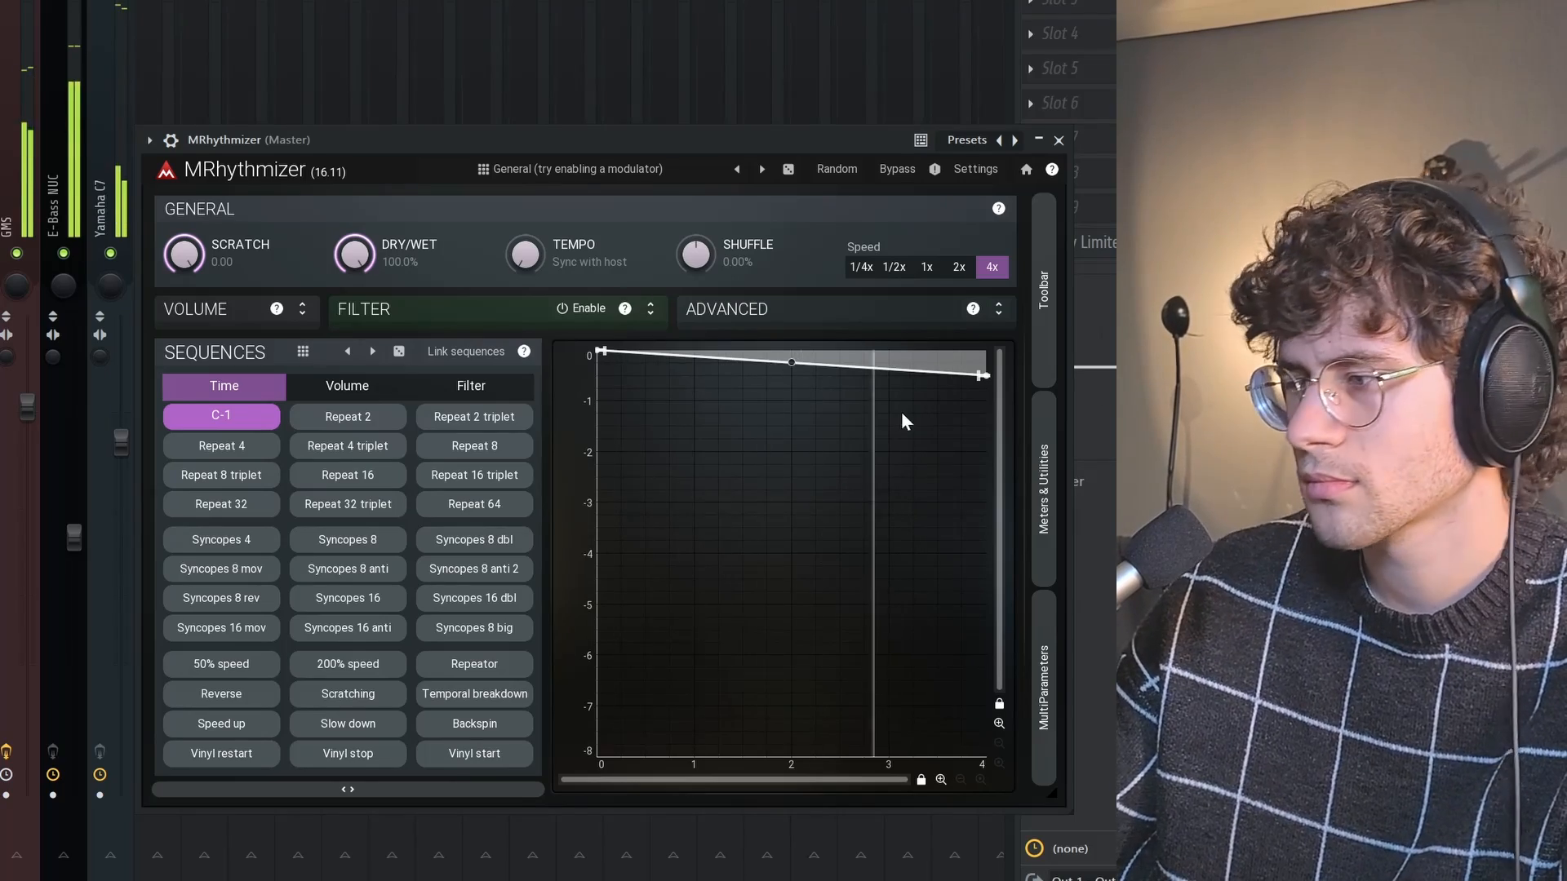
drag(982, 376, 981, 412)
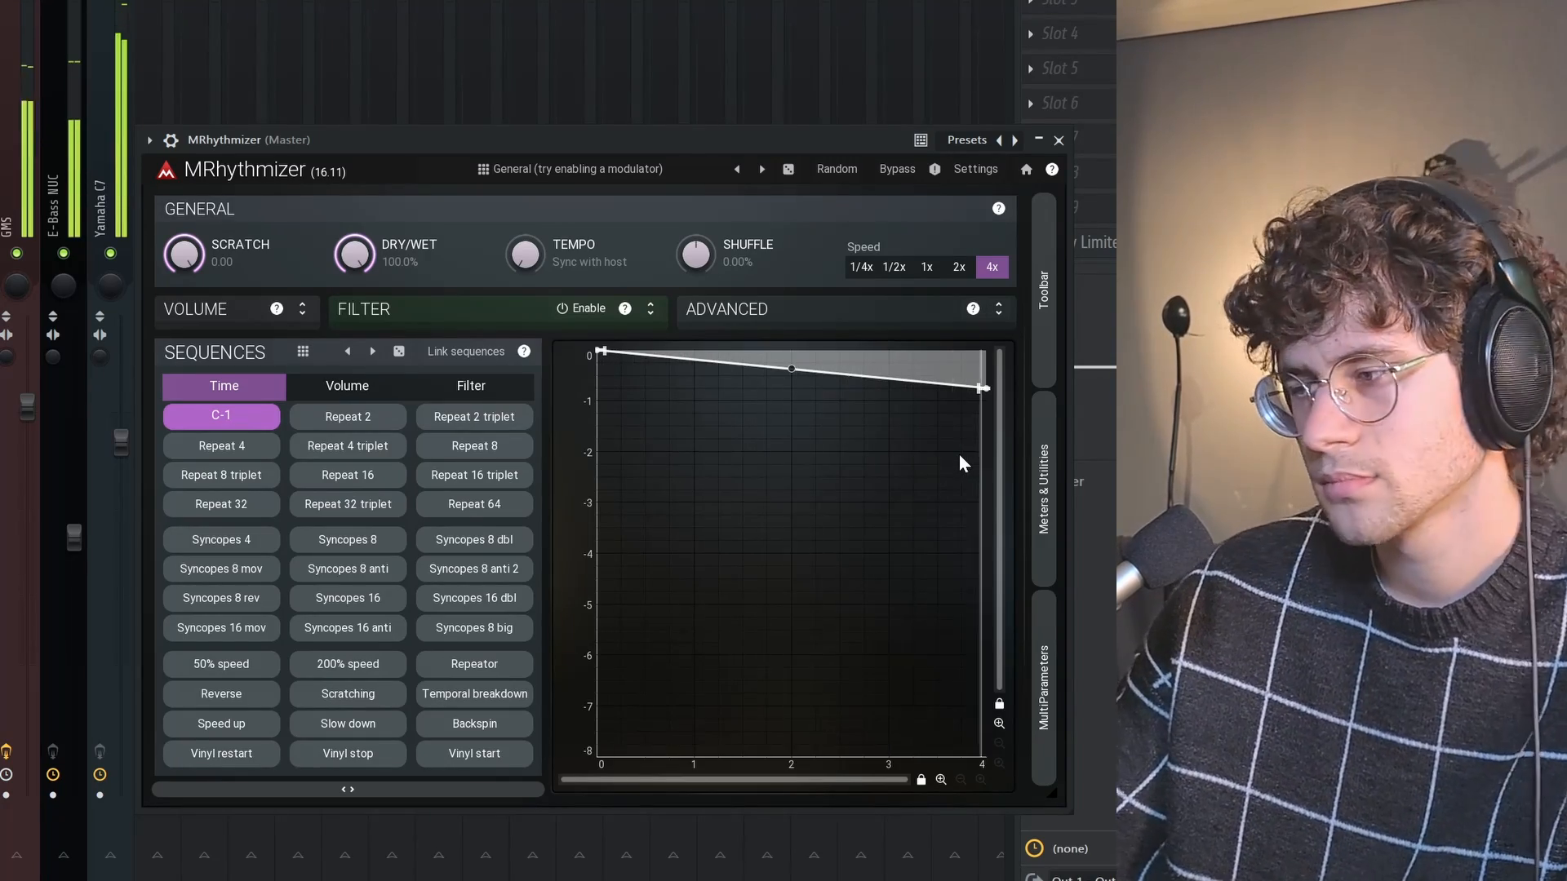
Set the speed to 1x and bend the time envelope so it drops only near its end, raising the end point slightly
click(925, 269)
drag(794, 377, 811, 189)
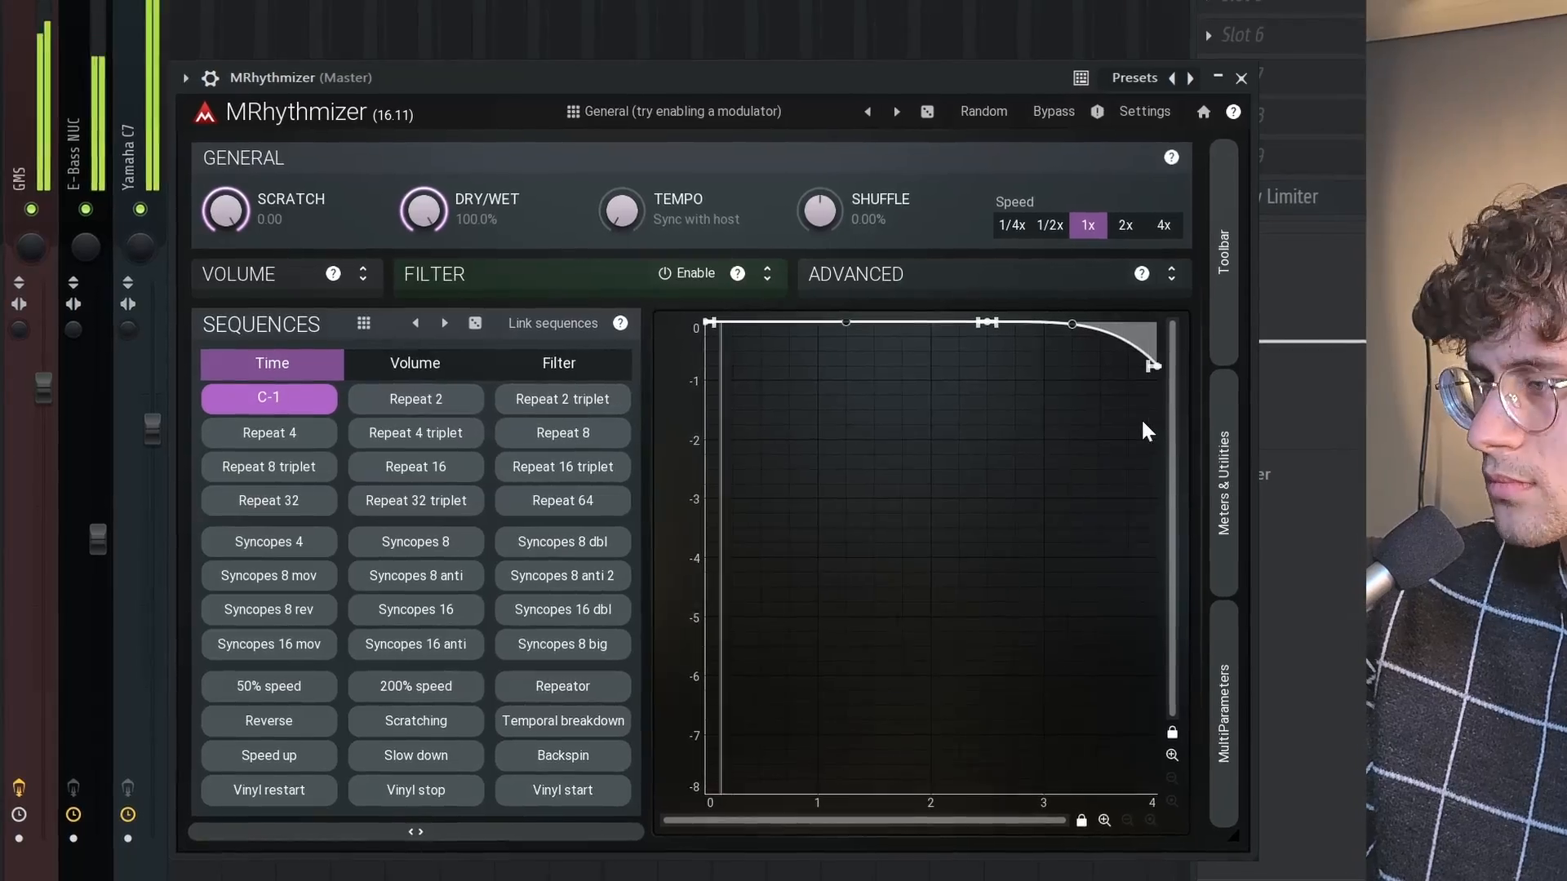
drag(1186, 359, 1187, 332)
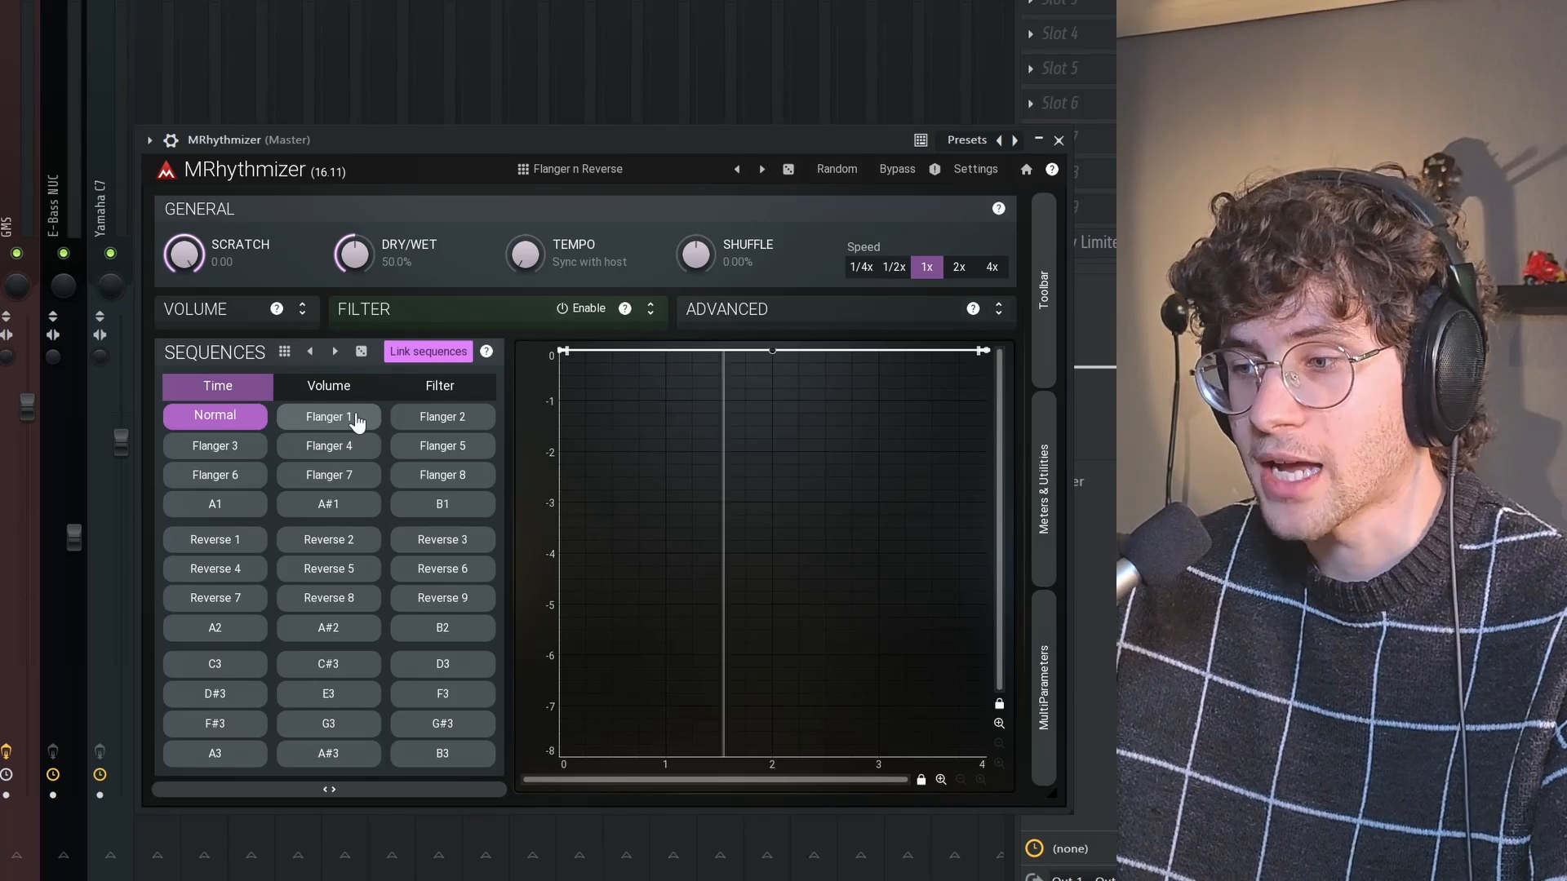
Audition the Flanger 1 sequence in the Flanger n Reverse preset and the Complex 9 sequence in the Patterns preset
click(356, 418)
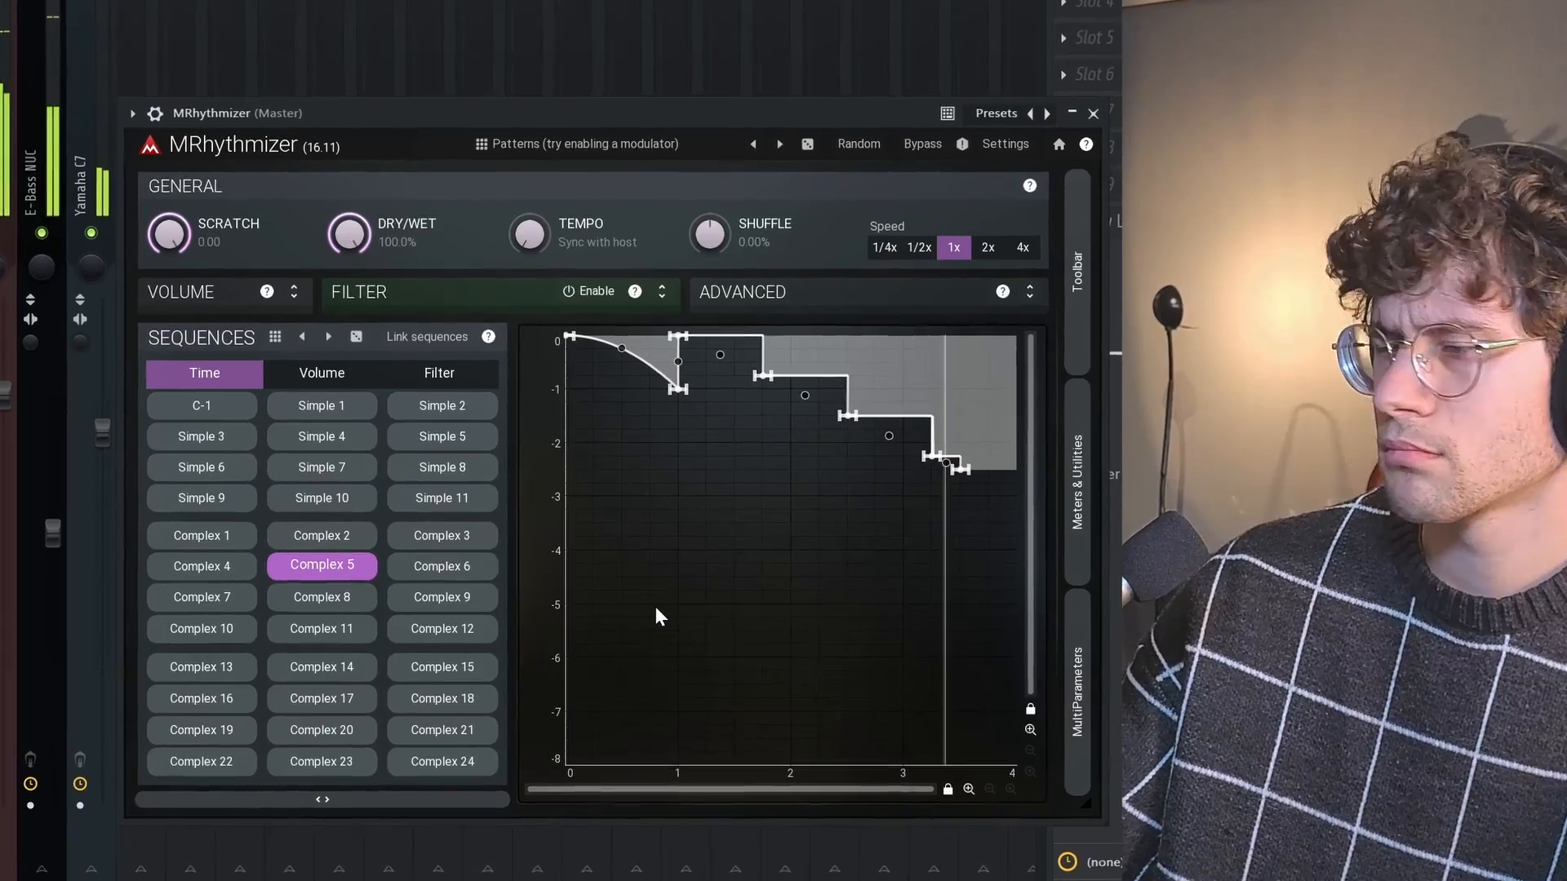
click(449, 600)
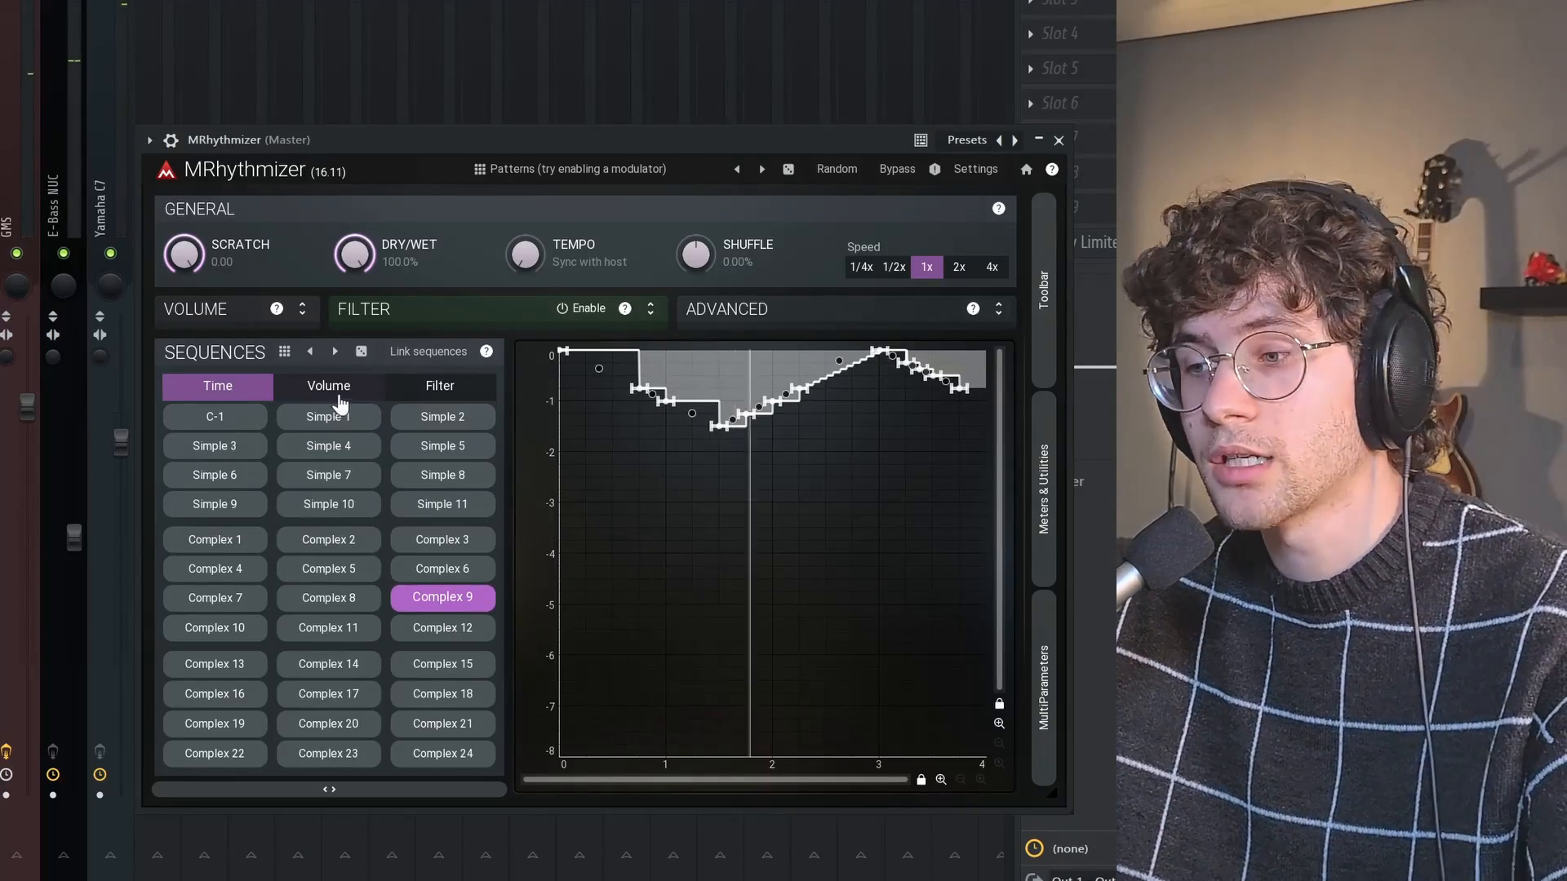
Show the volume sequences and pull the C4 volume envelope's end point down to silence
click(265, 263)
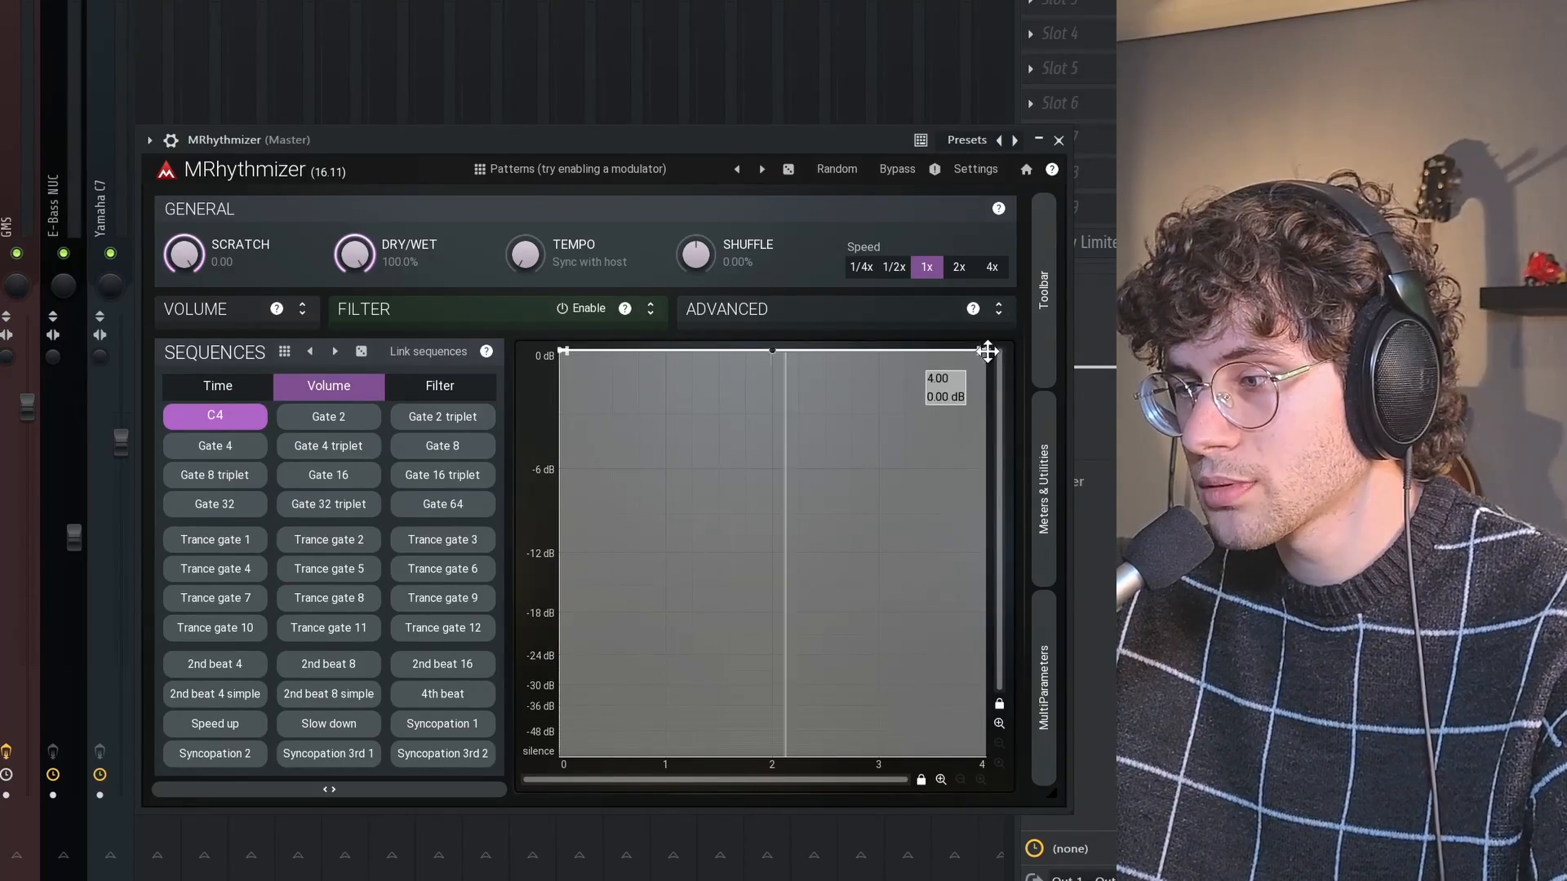
drag(984, 350, 983, 755)
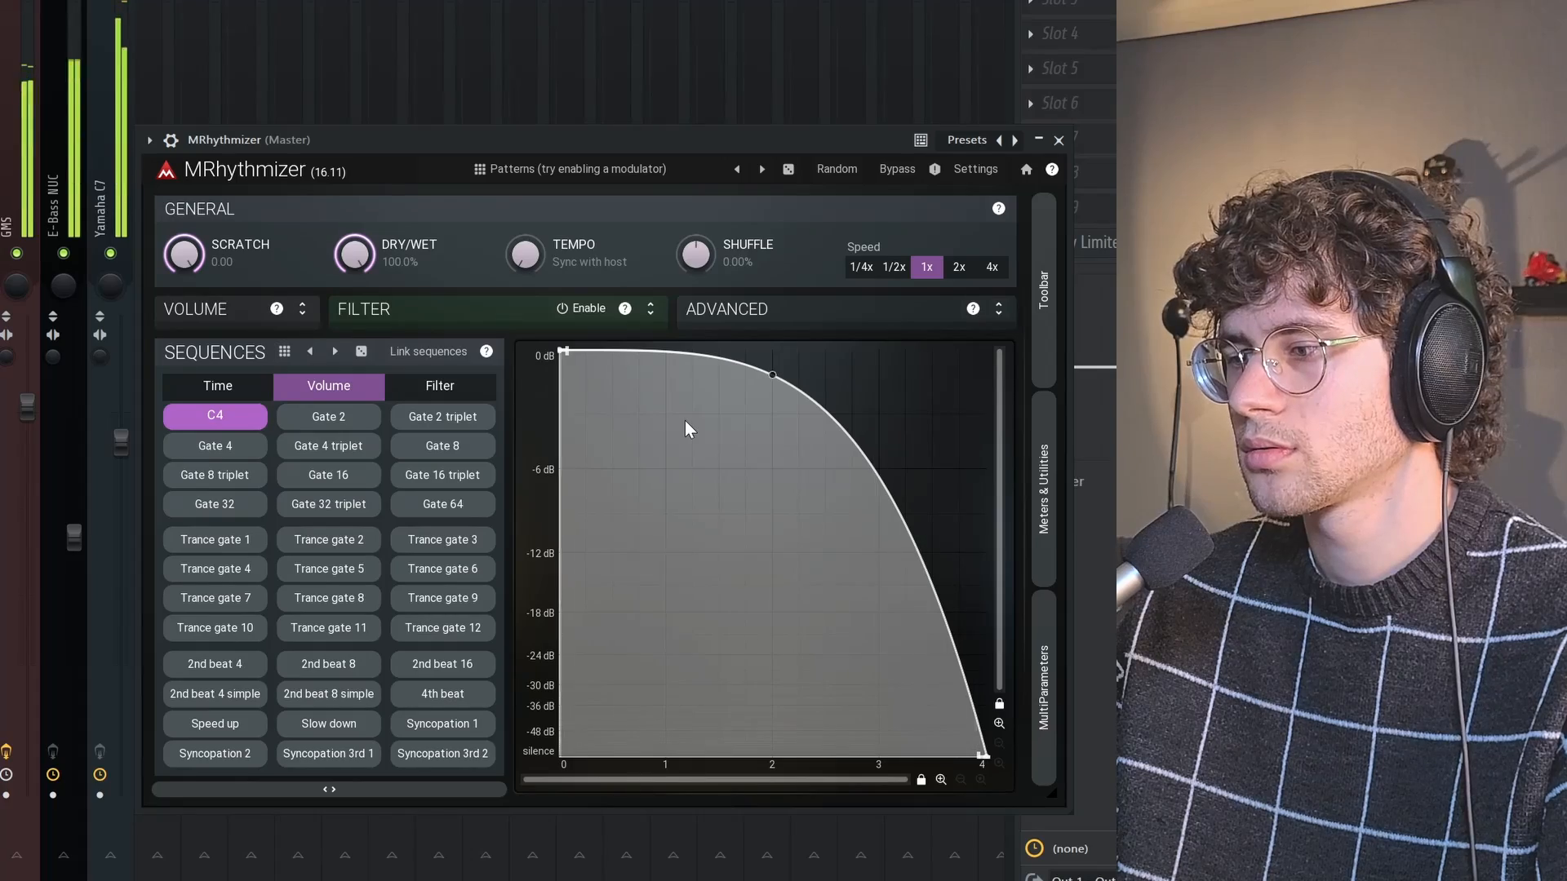
Enable the filter and audition the Downstairs and Pattern 2 filter sequences
click(448, 392)
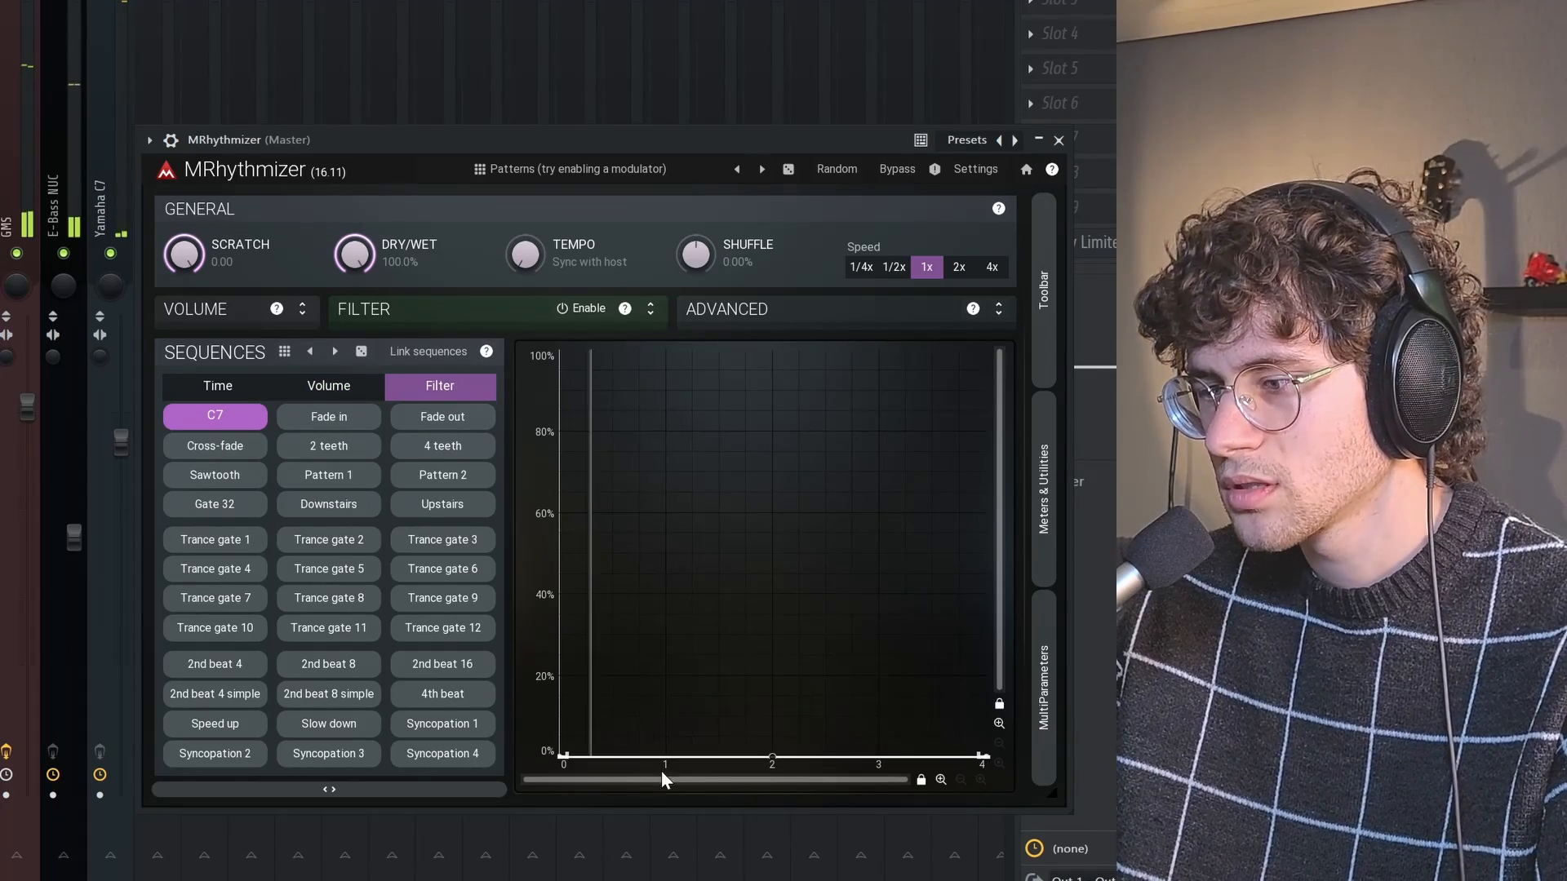
click(328, 504)
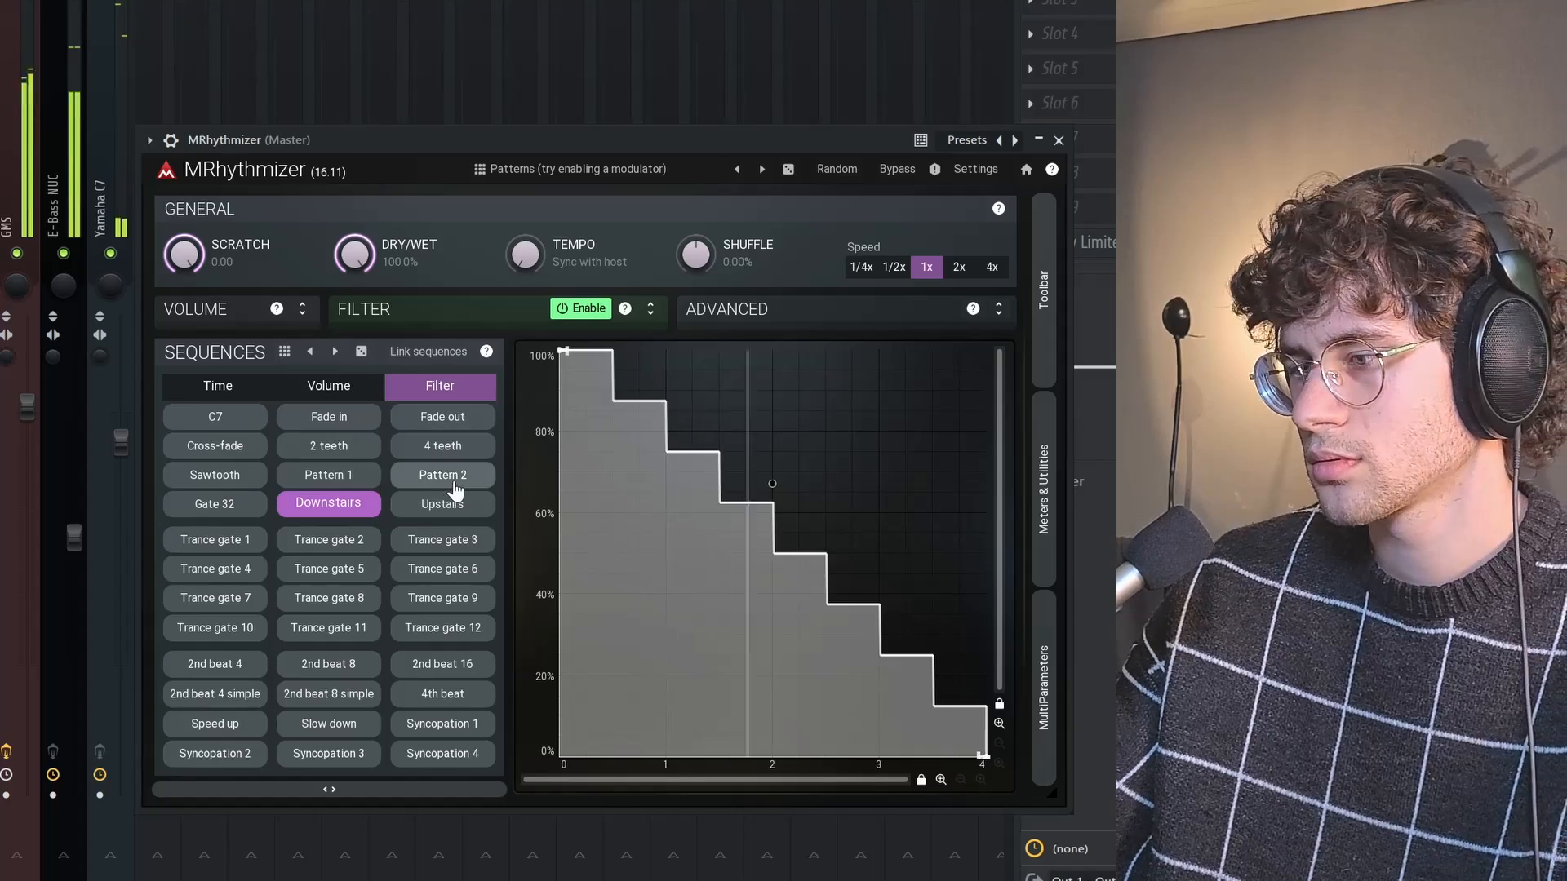
click(450, 478)
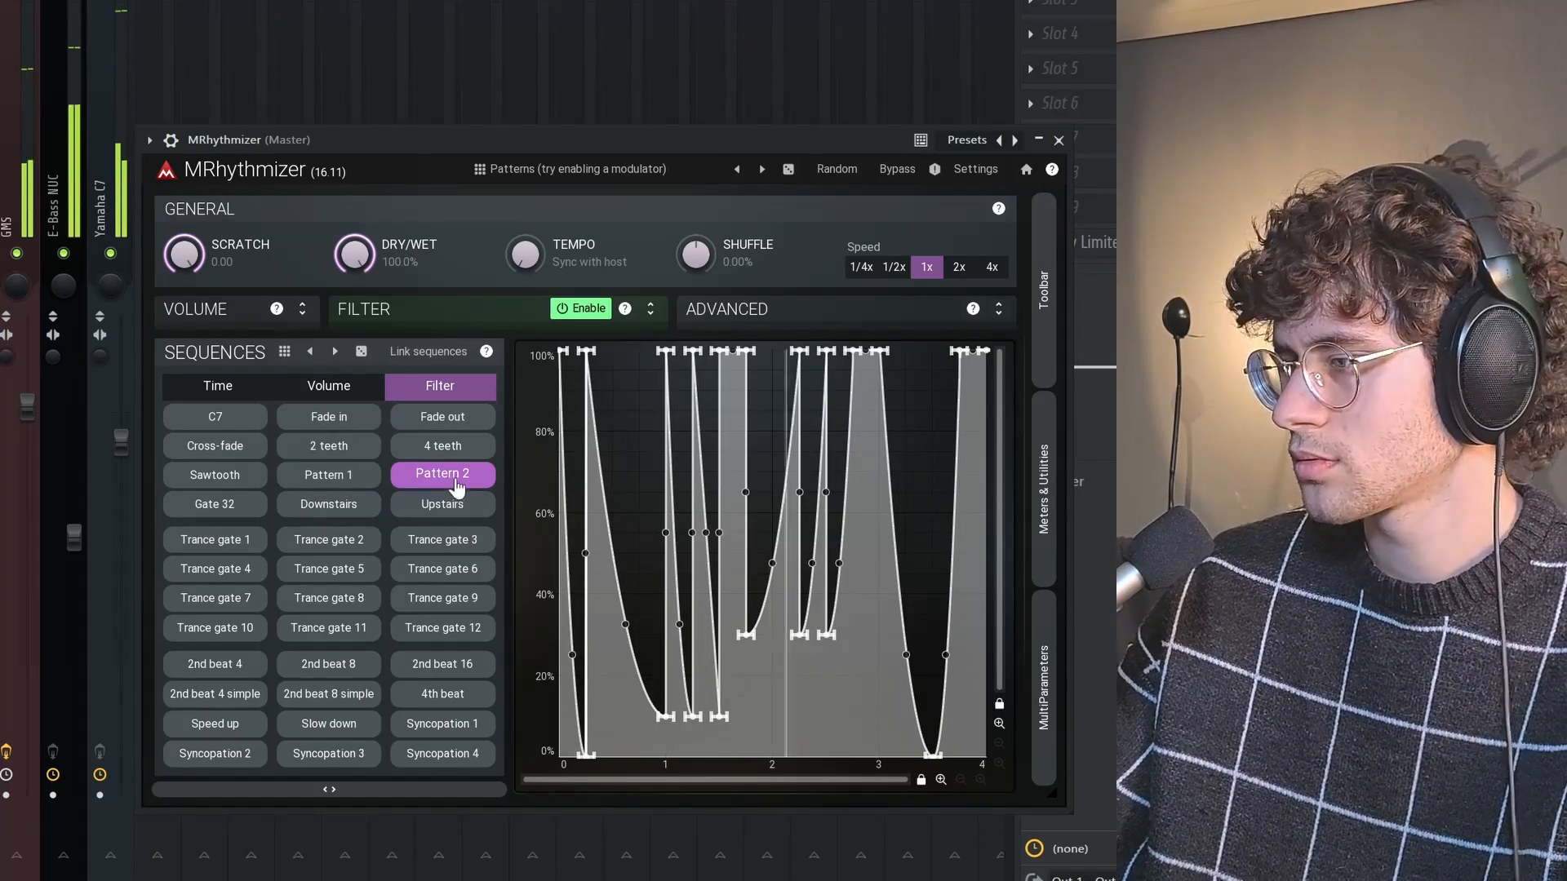
Return to the volume sequences and audition Gate 16 triplet, Gate 16 and Trance gate 5 in turn
click(320, 383)
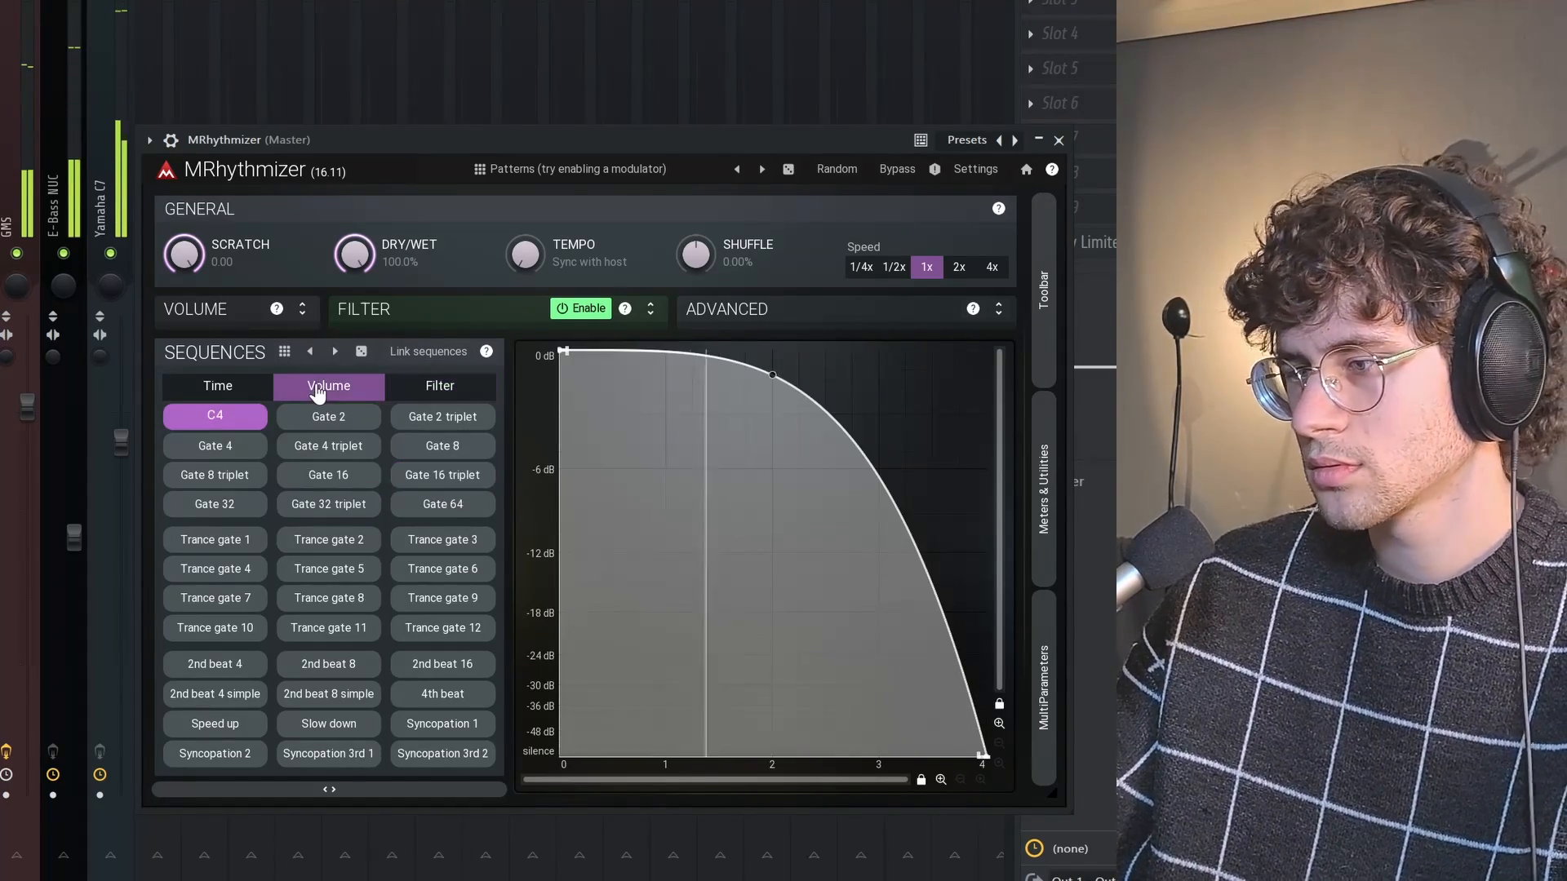
click(440, 477)
click(325, 475)
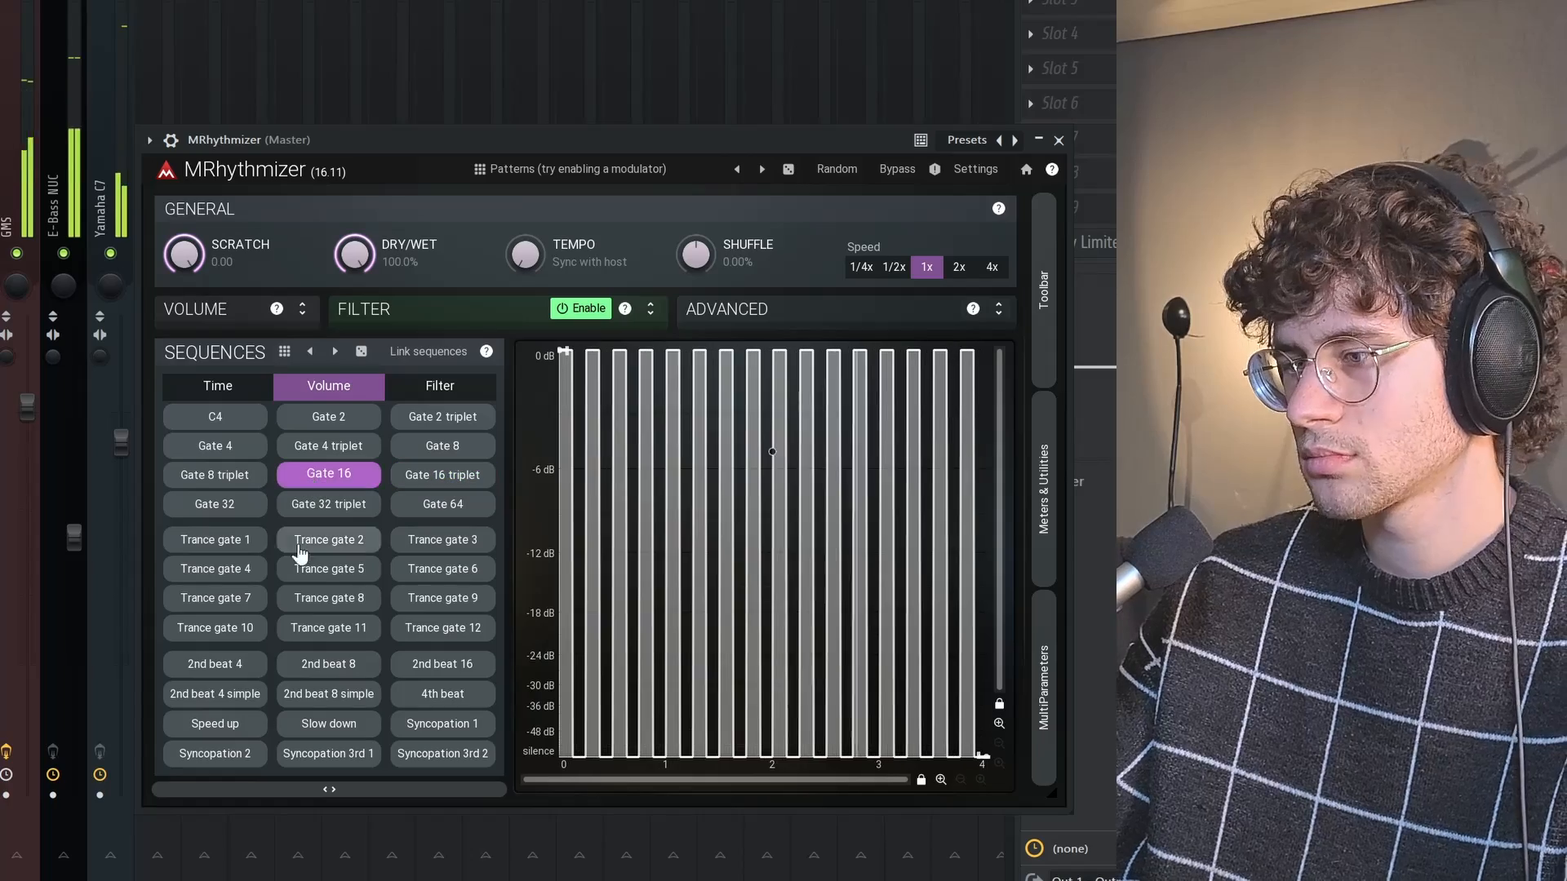
click(302, 567)
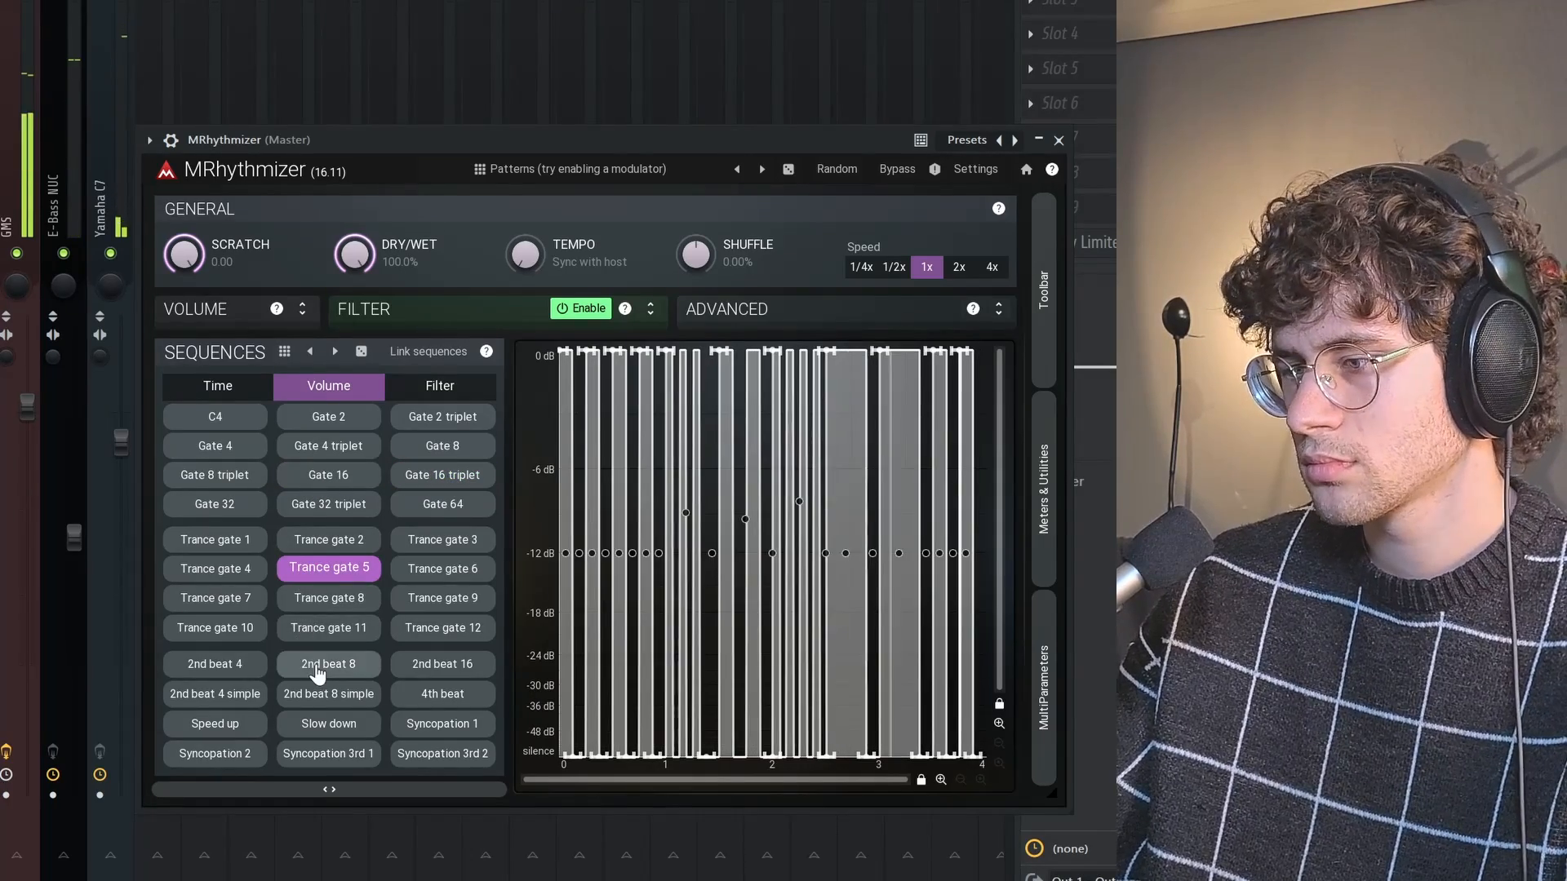